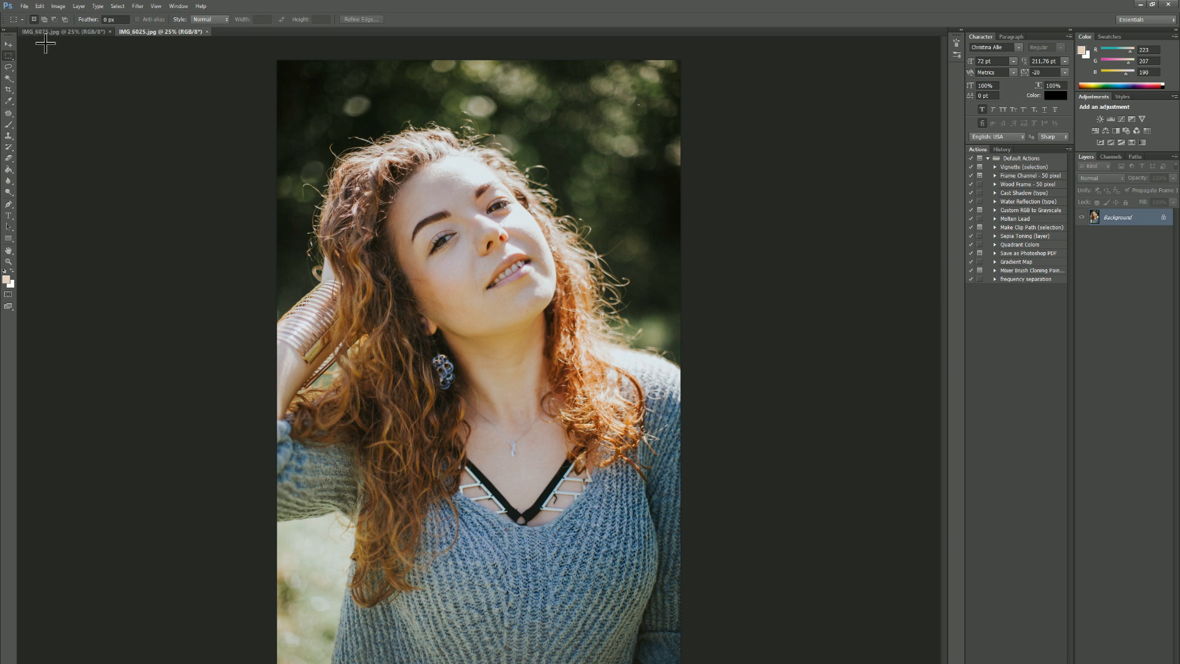
- Run the frequency separation action on both open portraits, IMG_6025.jpg and IMG_6075.jpg, and return to IMG_6025.jpg
key(ctrl+Tab)
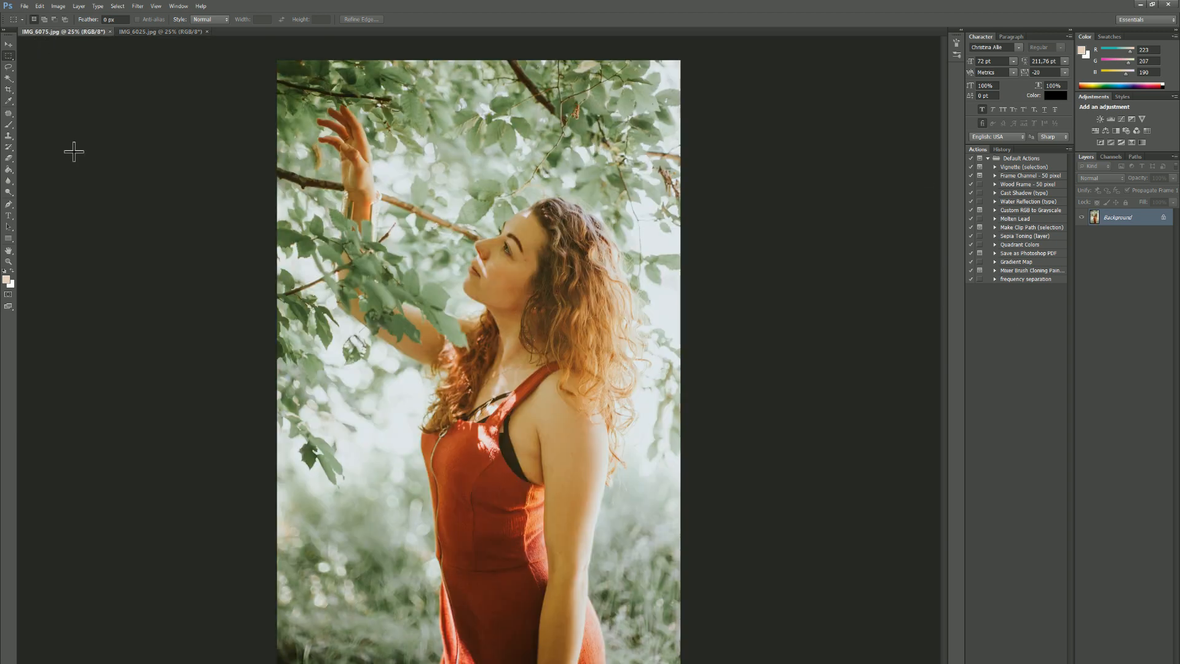
click(139, 32)
click(1024, 280)
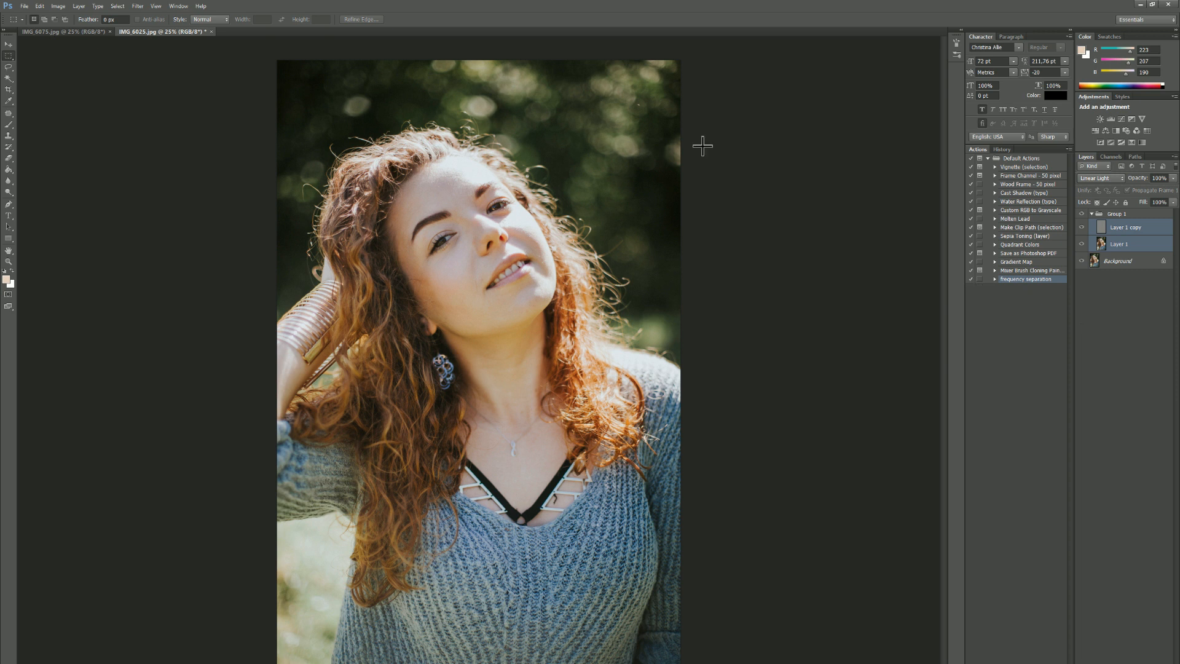
click(58, 30)
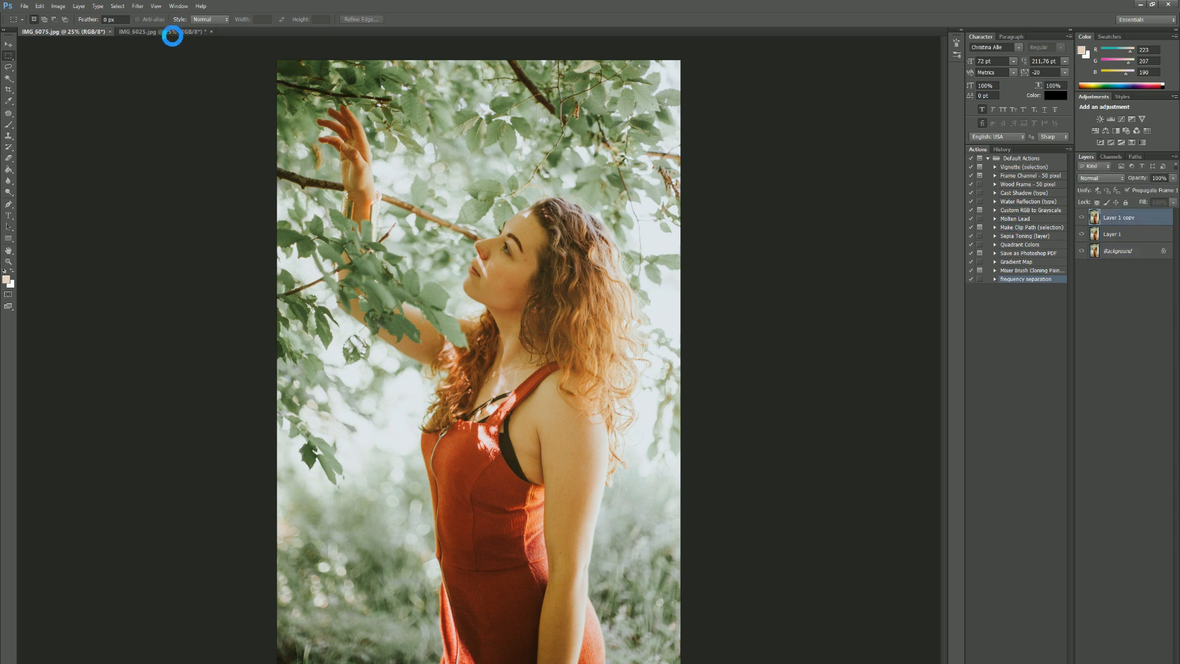
click(168, 31)
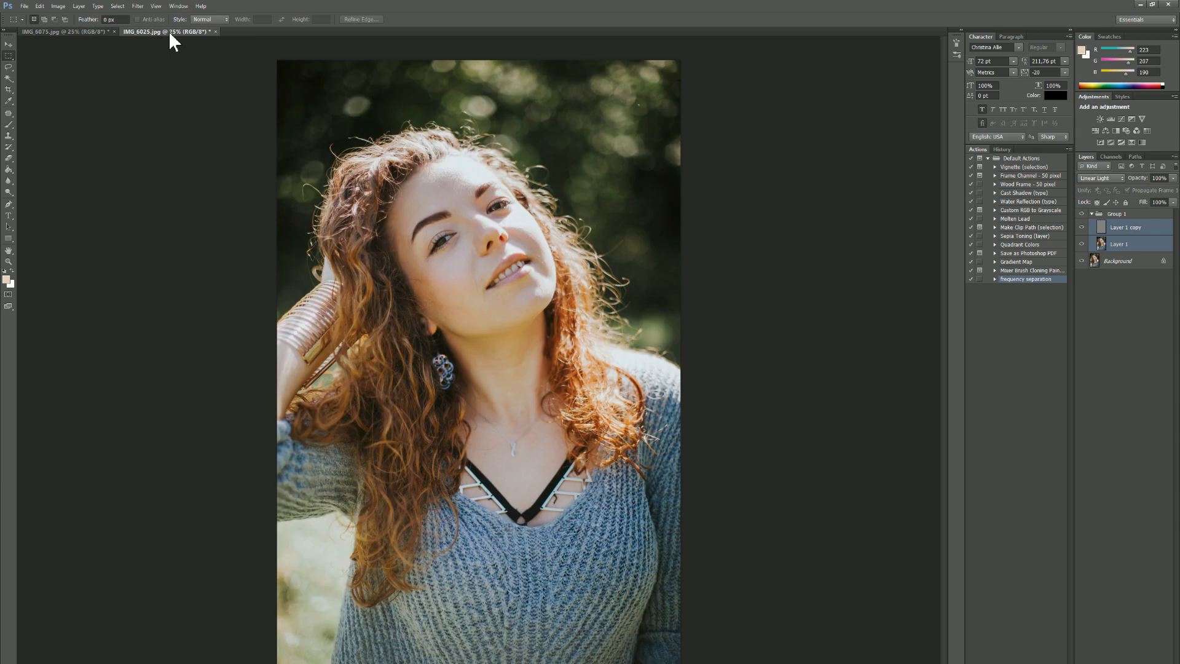
- Smooth the uneven tones on the forehead with the Patch tool on Layer 1 of the frequency separation group
click(1137, 251)
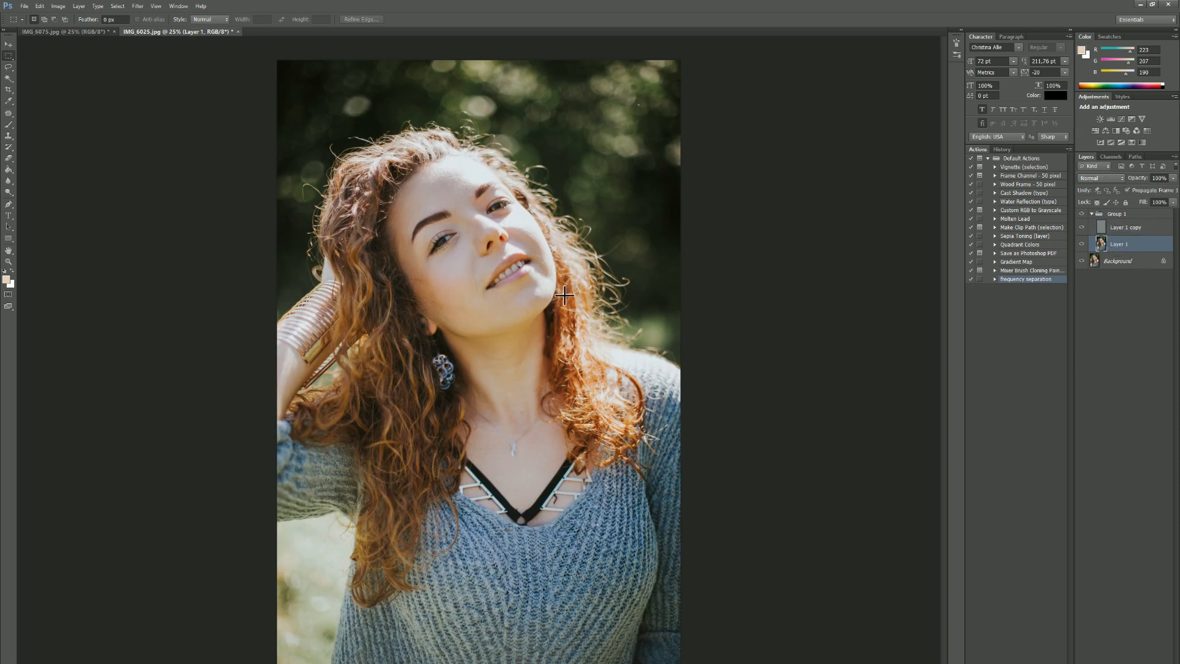
scroll(471, 318, up, 3)
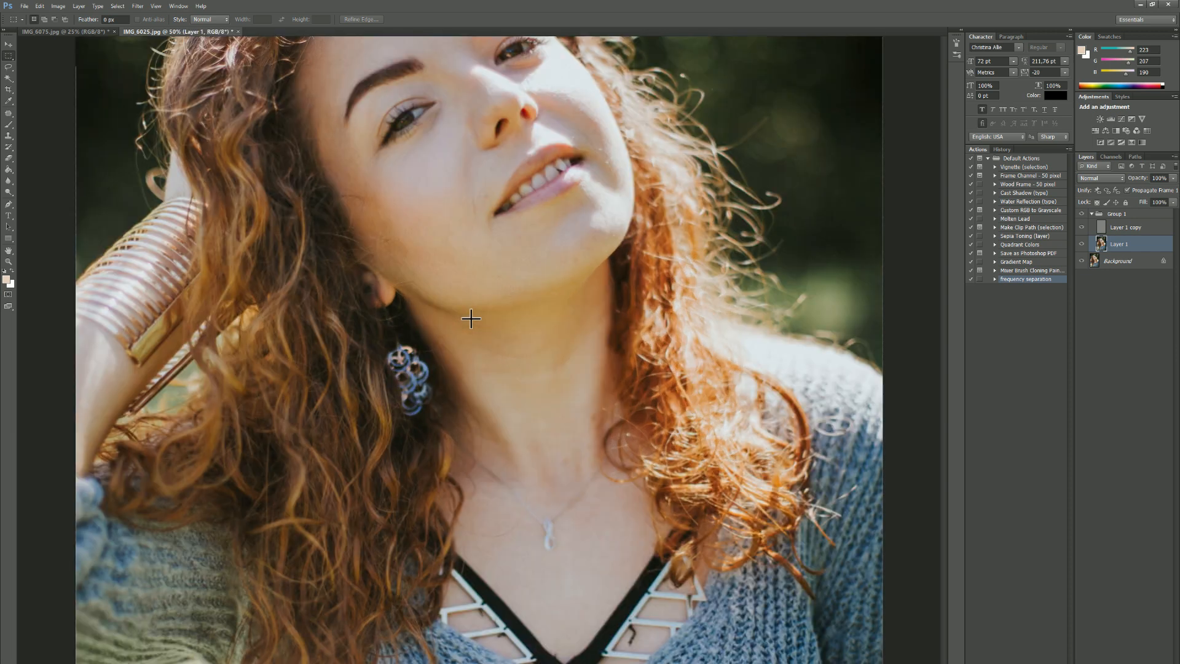
scroll(455, 555, up, 5)
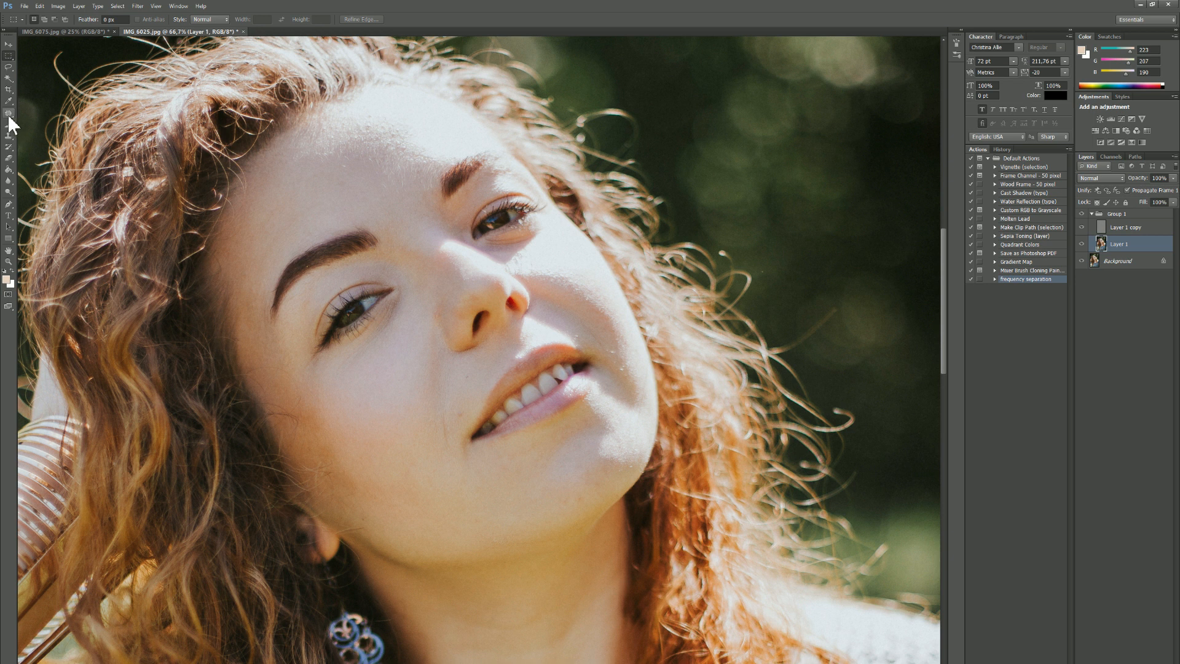
click(9, 114)
mouse_move(376, 135)
mouse_down()
mouse_move(416, 145)
mouse_move(388, 119)
mouse_up()
drag(396, 138, 375, 162)
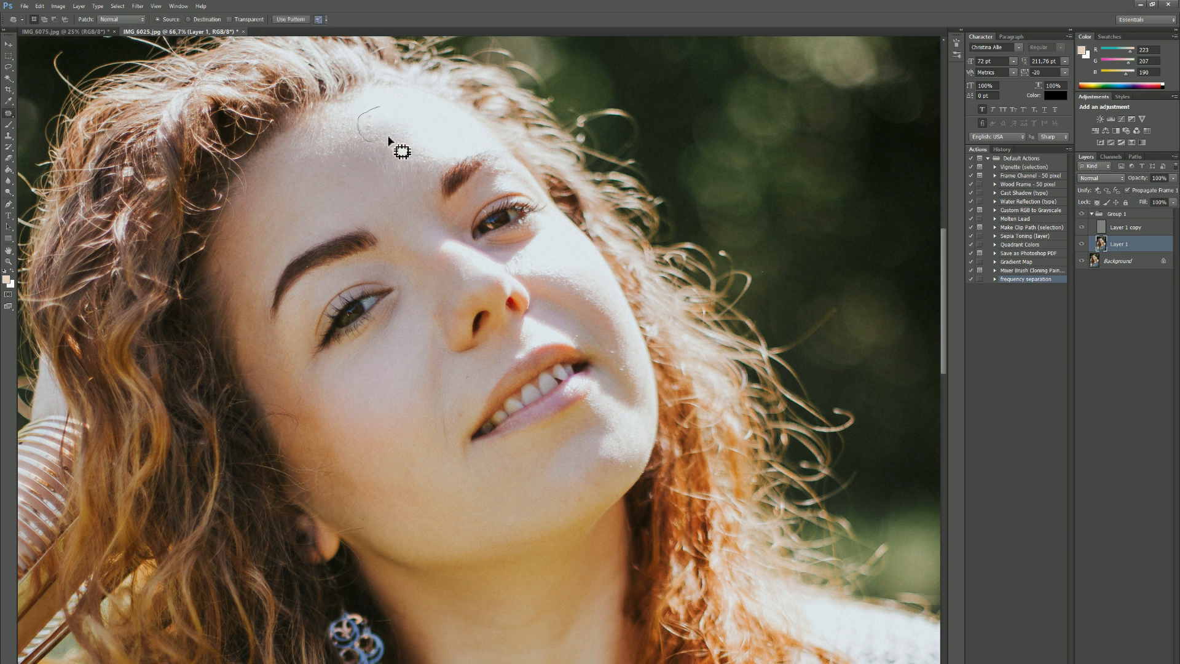
mouse_move(366, 150)
mouse_down()
mouse_move(407, 192)
mouse_move(397, 205)
mouse_move(337, 161)
mouse_move(335, 175)
mouse_move(338, 140)
mouse_up()
mouse_move(314, 177)
mouse_down()
mouse_move(339, 162)
mouse_move(379, 183)
mouse_up()
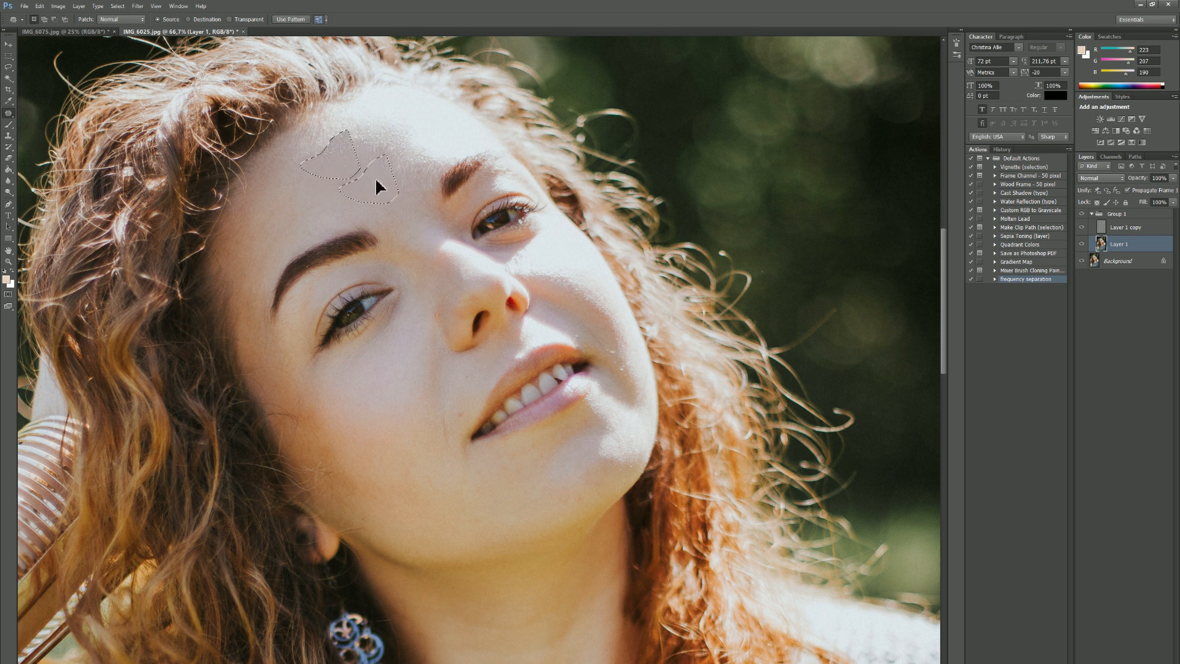
- Patch the uneven skin tones on the temple, the hair-side cheek, under the eye and beside the nose
click(290, 195)
mouse_move(265, 228)
mouse_down()
mouse_move(305, 242)
mouse_move(298, 224)
mouse_move(270, 228)
mouse_up()
drag(369, 171, 373, 196)
drag(332, 384, 366, 421)
mouse_move(369, 401)
mouse_down()
mouse_move(440, 484)
mouse_move(381, 407)
mouse_up()
mouse_move(302, 412)
mouse_down()
mouse_move(320, 413)
mouse_move(379, 489)
mouse_move(373, 518)
mouse_move(301, 438)
mouse_move(367, 443)
mouse_up()
mouse_move(446, 360)
mouse_down()
mouse_move(434, 342)
mouse_move(440, 434)
mouse_move(461, 448)
mouse_move(456, 430)
mouse_move(392, 426)
mouse_move(408, 420)
mouse_up()
mouse_move(434, 293)
mouse_down()
mouse_move(438, 327)
mouse_move(447, 321)
mouse_move(418, 287)
mouse_move(402, 333)
mouse_up()
- Patch the remaining uneven tones under the other eye and on the chin, sunlit cheek and nose
click(499, 239)
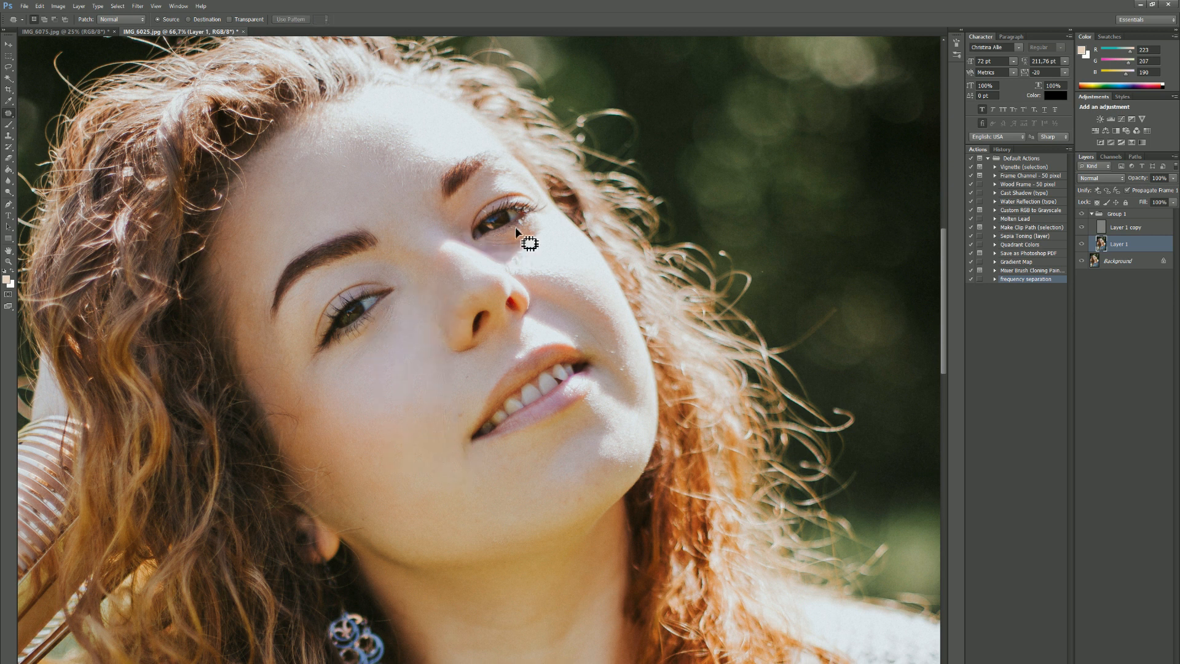
mouse_move(630, 431)
mouse_down()
mouse_move(590, 405)
mouse_move(616, 435)
mouse_up()
drag(614, 425, 602, 446)
click(615, 341)
drag(475, 298, 488, 299)
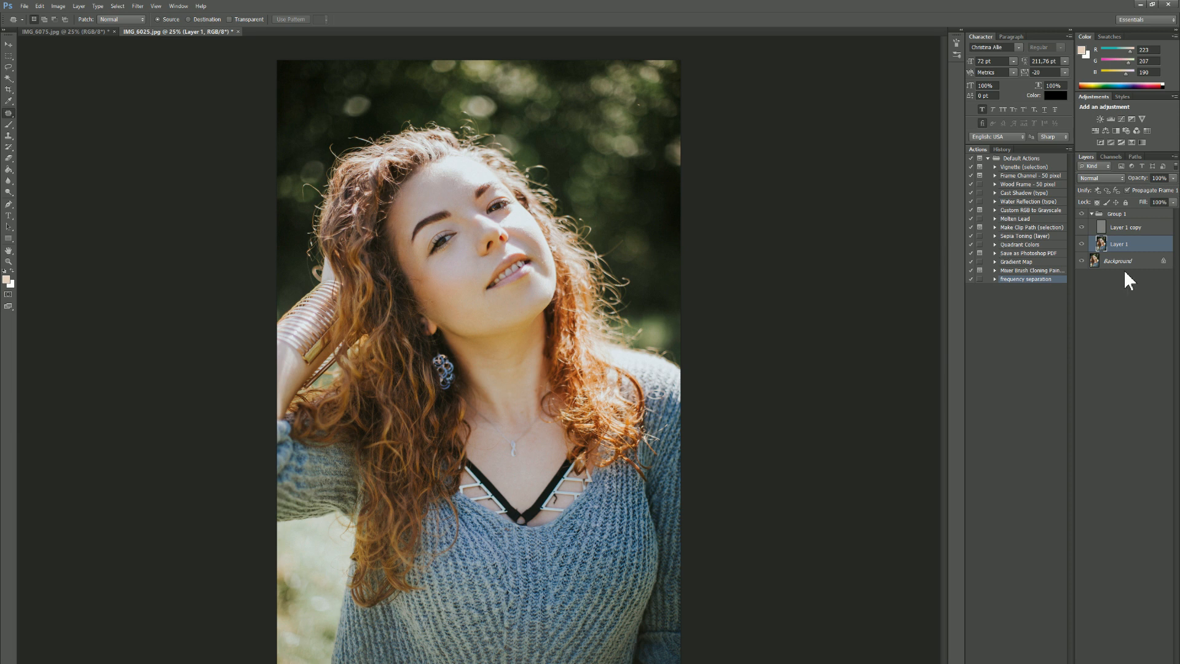
- Merge the frequency separation group into a single layer and duplicate that layer
ctrl+click(1142, 216)
ctrl+click(1140, 231)
right_click(1138, 225)
click(1038, 459)
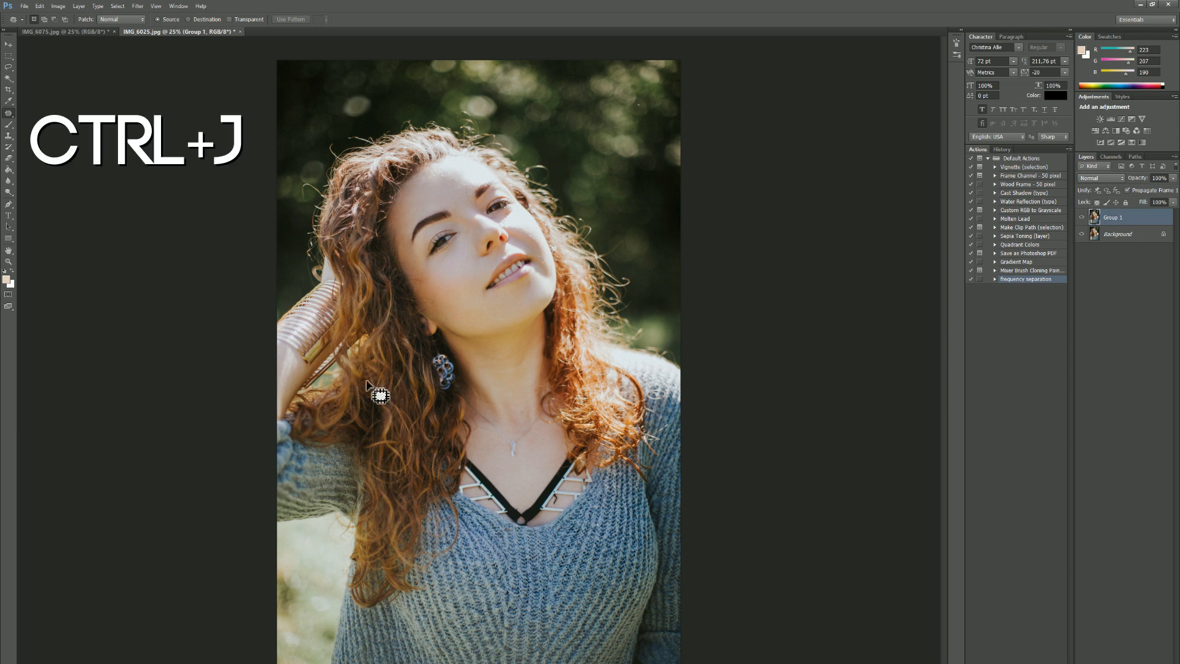
key(ctrl+j)
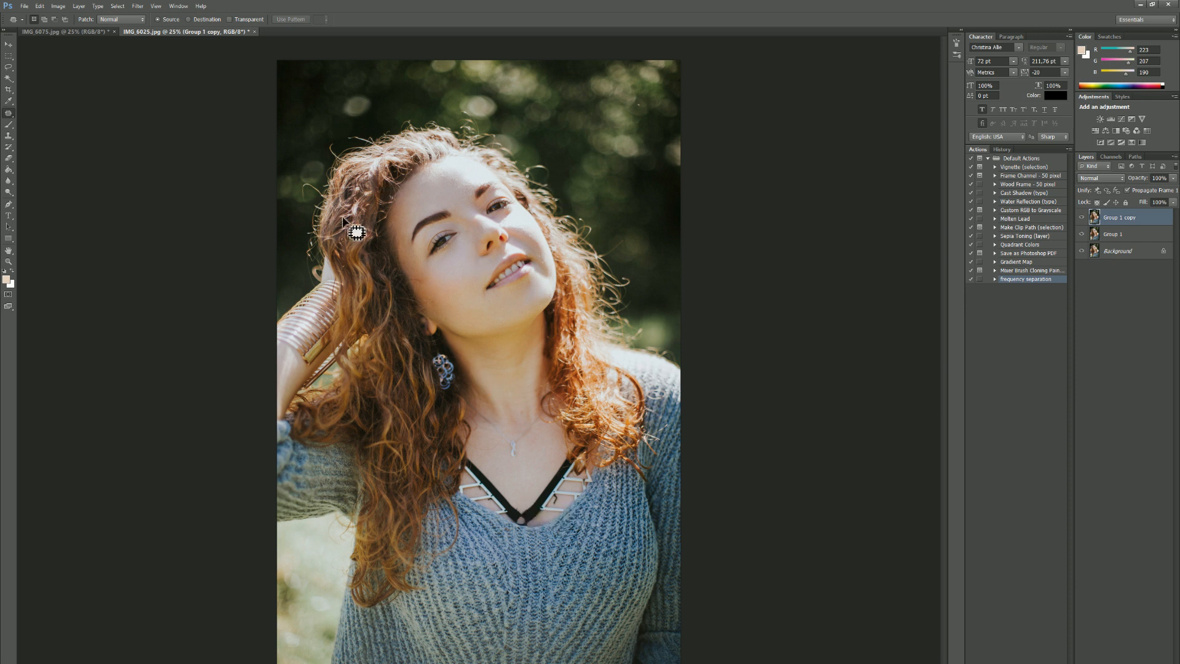
- Patch out the stray hairs lying over the cheek beside the hairline on the duplicated layer
scroll(342, 222, up, 4)
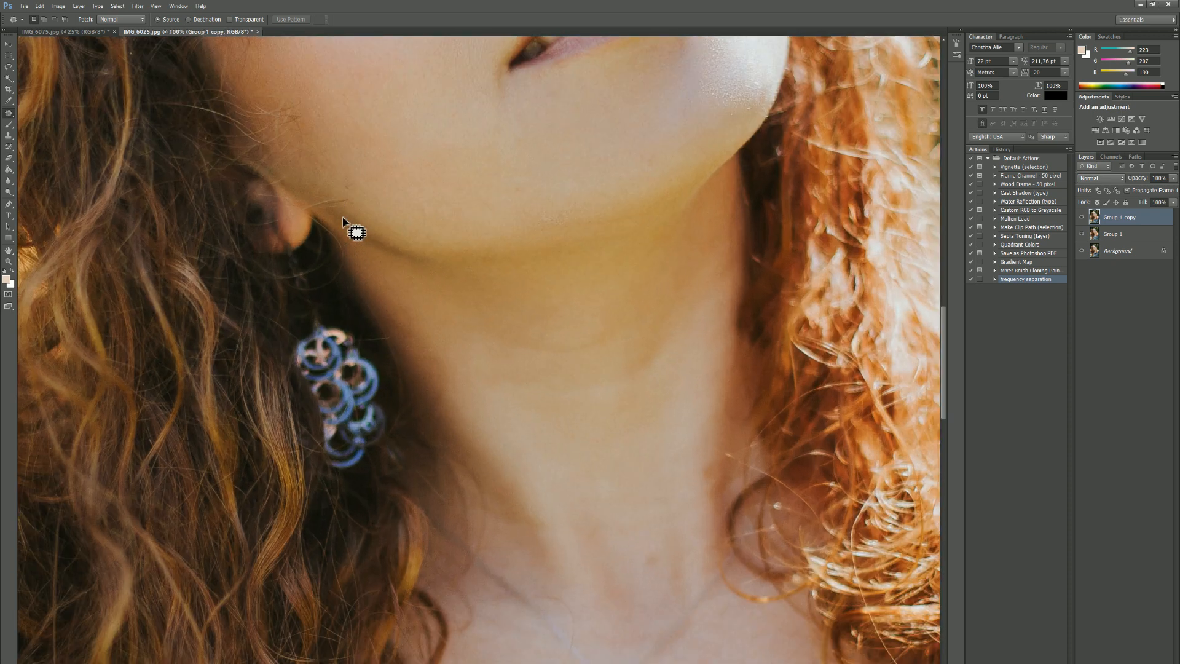
drag(343, 221, 421, 561)
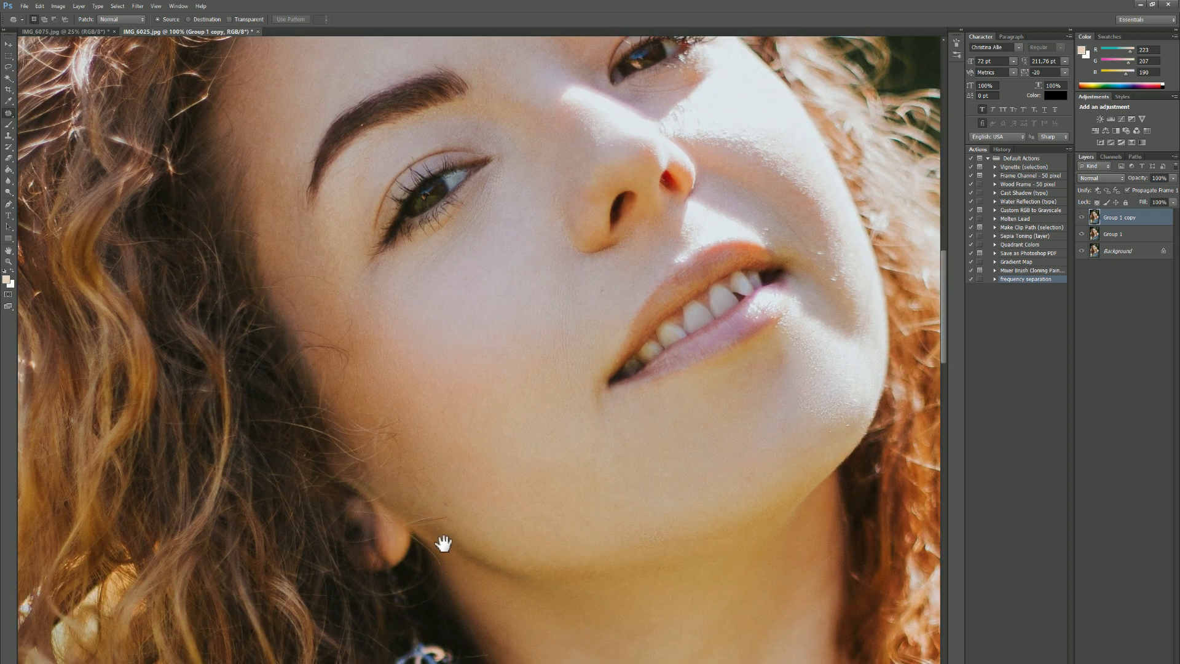
drag(297, 322, 362, 363)
drag(354, 294, 345, 295)
drag(341, 335, 394, 350)
drag(284, 256, 349, 291)
key(ctrl+d)
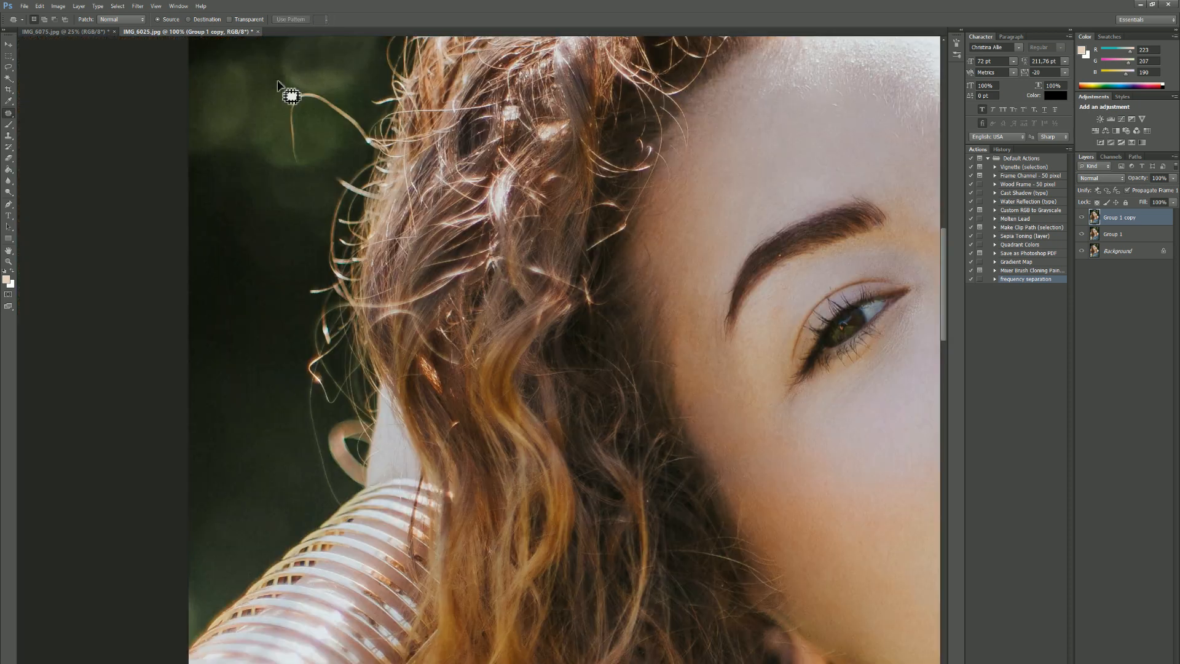
- Patch out the stray hairs sticking out against the dark background around the top of the head
drag(330, 110, 263, 82)
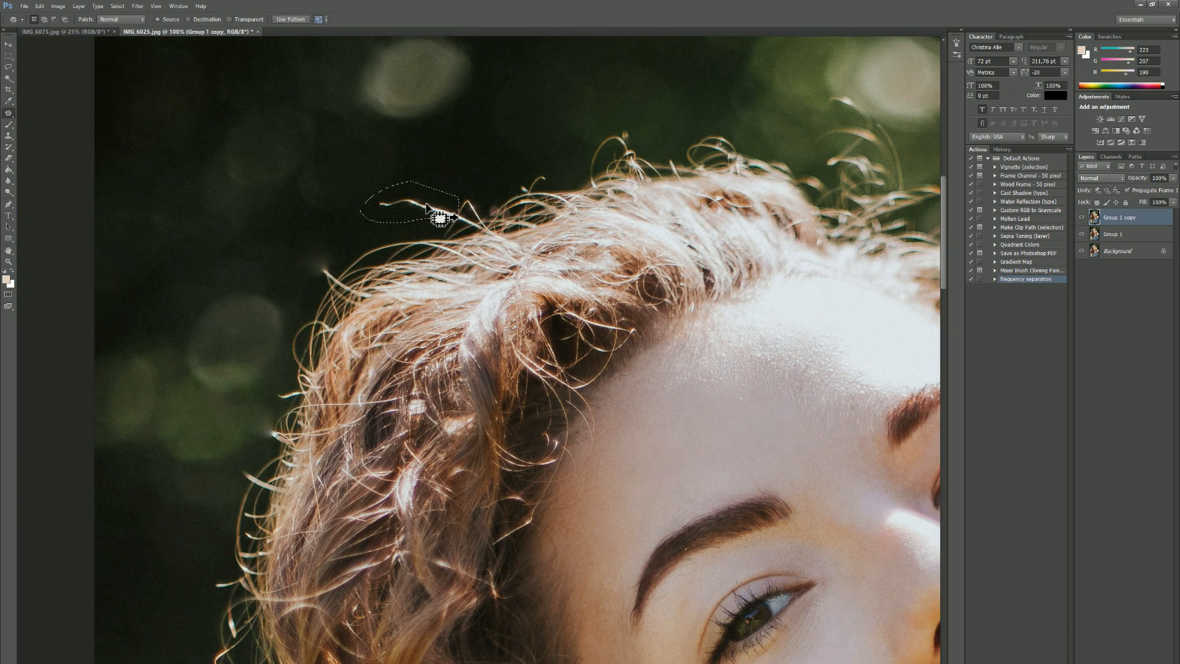
key(ctrl+minus)
key(ctrl+minus)
key(ctrl+minus)
key(ctrl+minus)
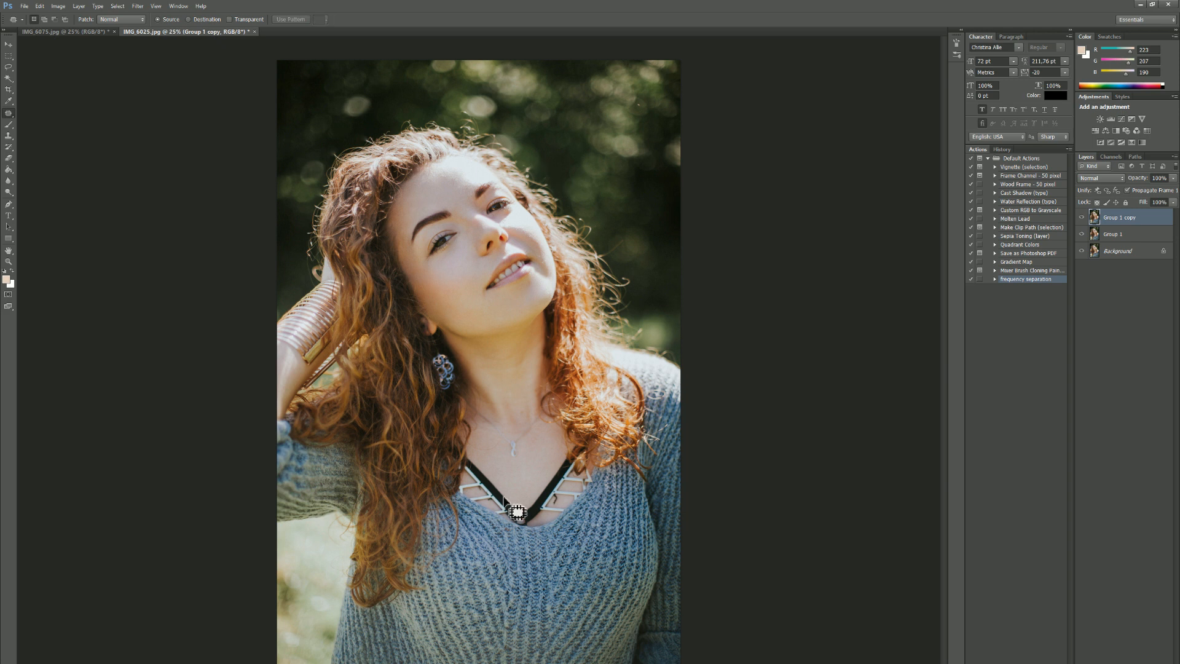
scroll(567, 490, up, 5)
drag(458, 574, 462, 567)
key(ctrl+d)
mouse_move(486, 534)
mouse_down()
mouse_move(528, 541)
mouse_move(483, 478)
mouse_move(526, 515)
mouse_up()
key(ctrl+alt+z)
key(ctrl+alt+z)
- Clone clean skin over the dark mark between the white straps on the chest with the Clone Stamp, and return to the Patch tool
key(s)
right_click(552, 544)
key(Return)
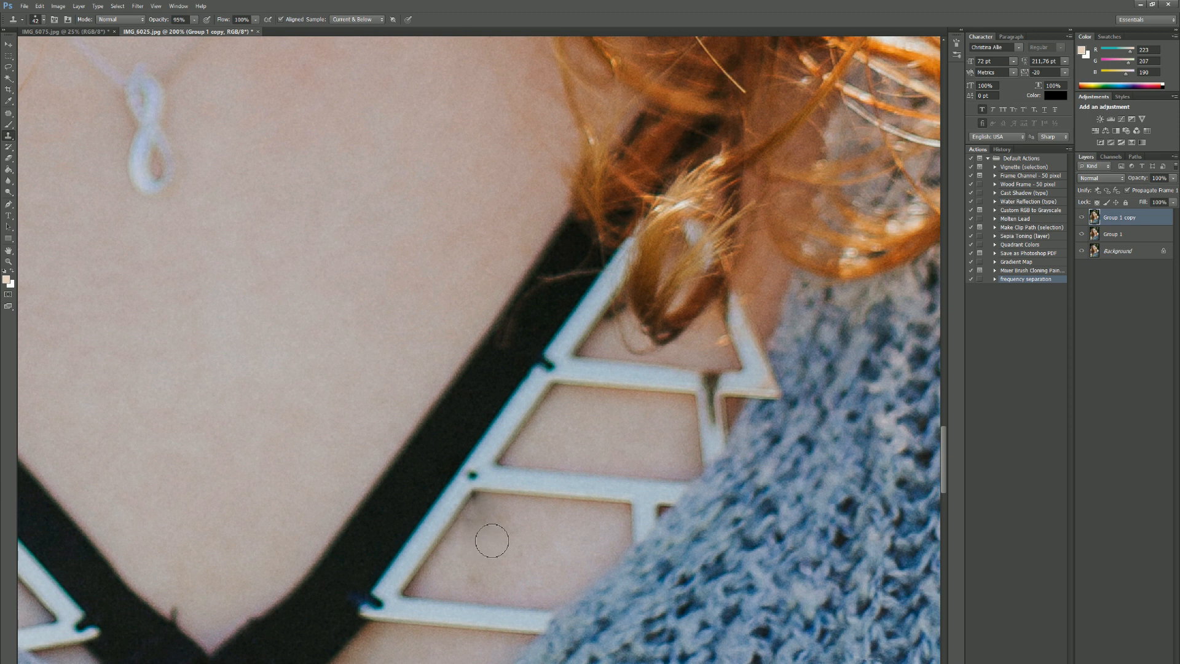
alt+click(524, 498)
click(481, 497)
key(ctrl+minus)
key(ctrl+minus)
key(ctrl+minus)
key(ctrl+minus)
key(j)
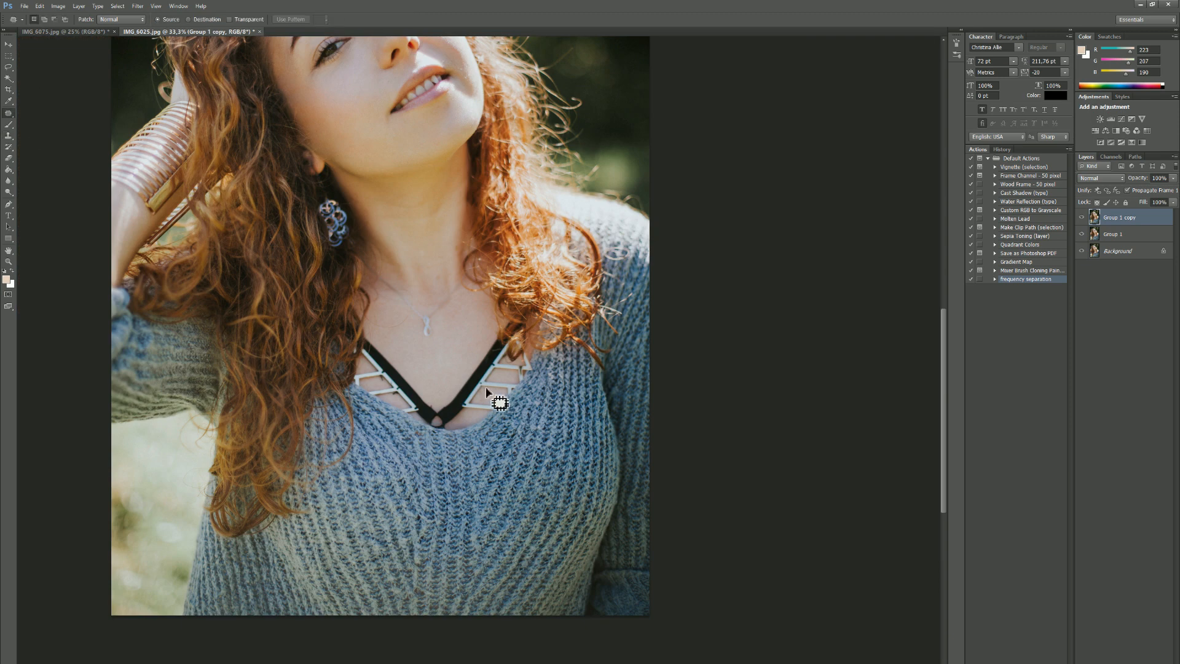
- Merge the Group 1 and Group 1 copy layers into one
key(alt+bracketleft)
key(ctrl+minus)
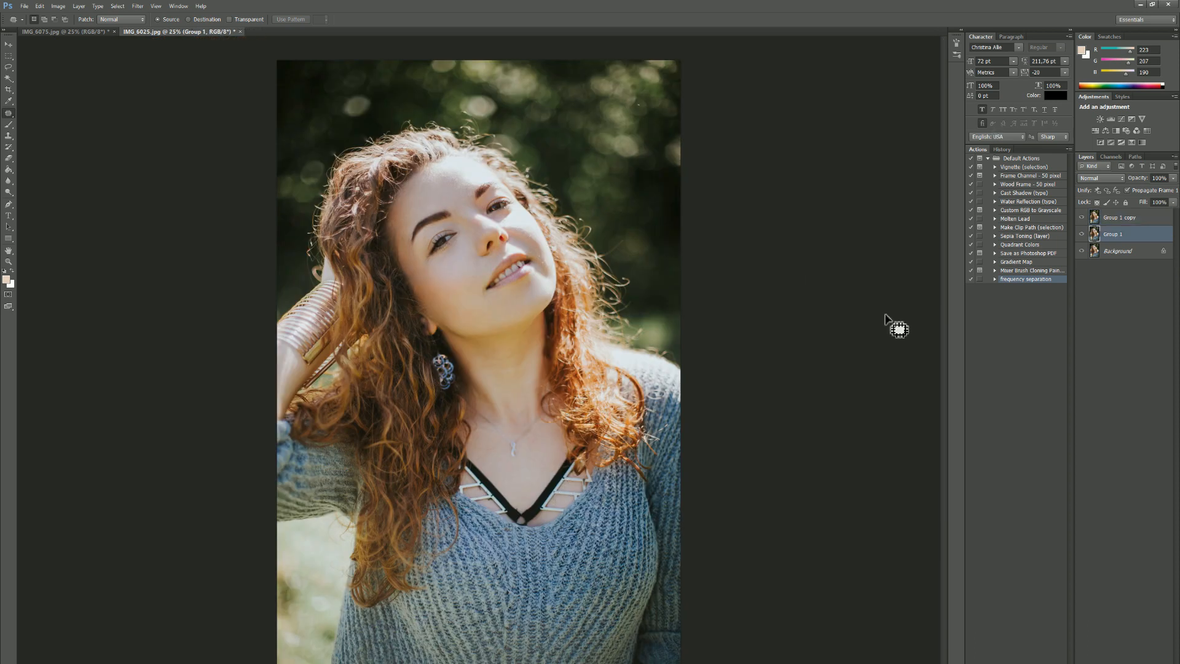
shift+click(1133, 220)
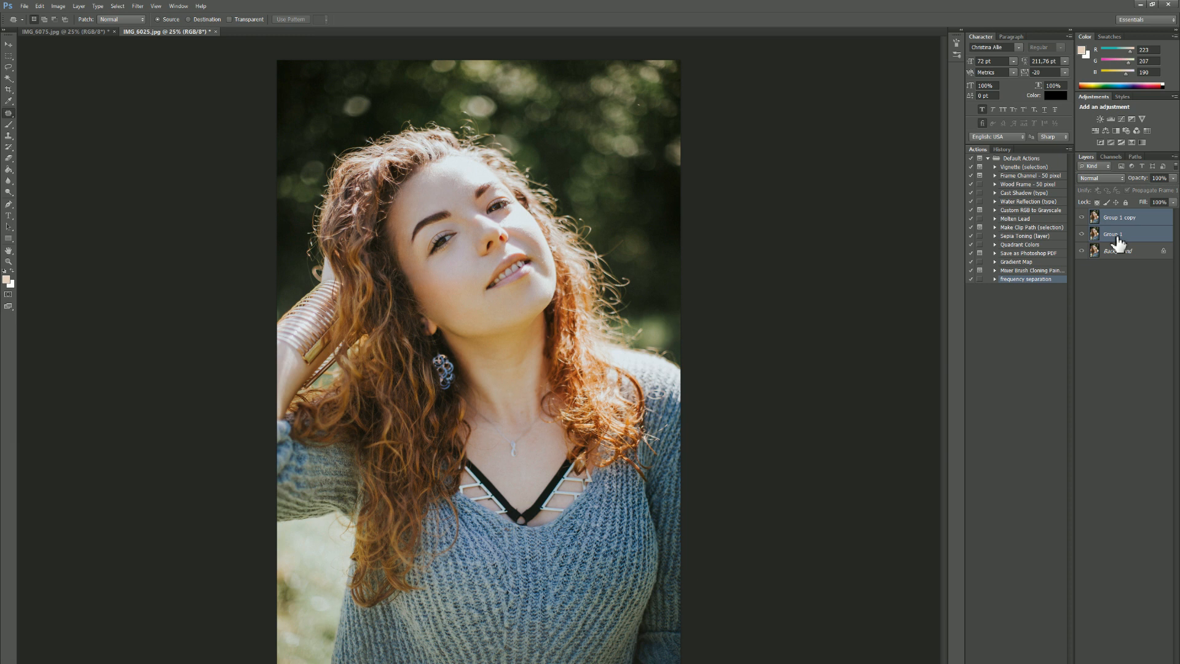
right_click(1119, 243)
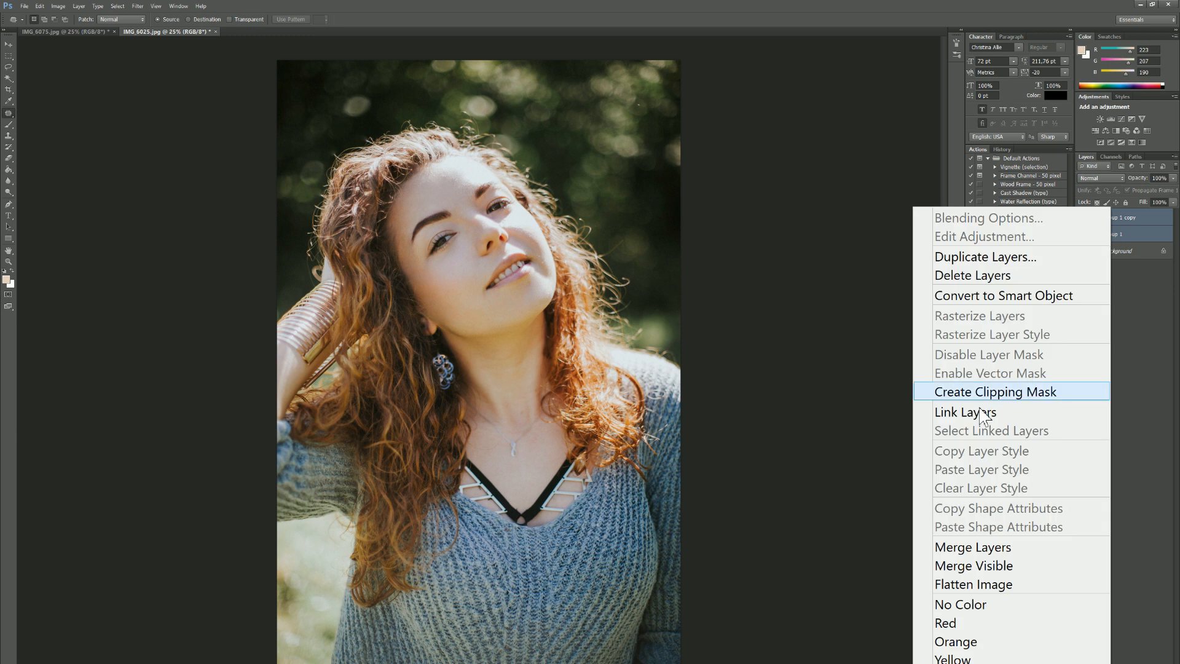
click(949, 547)
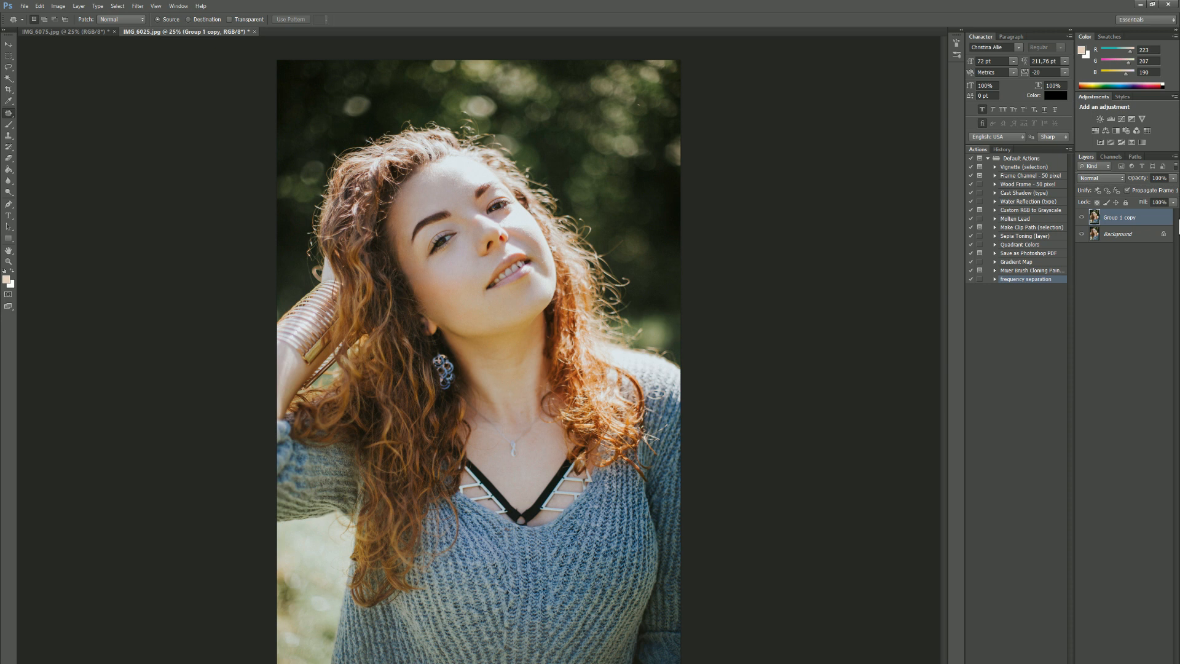
- Duplicate the merged layer and patch the small shiny area on the chin below the lower lip
key(ctrl+j)
key(ctrl+plus)
key(ctrl+plus)
key(ctrl+plus)
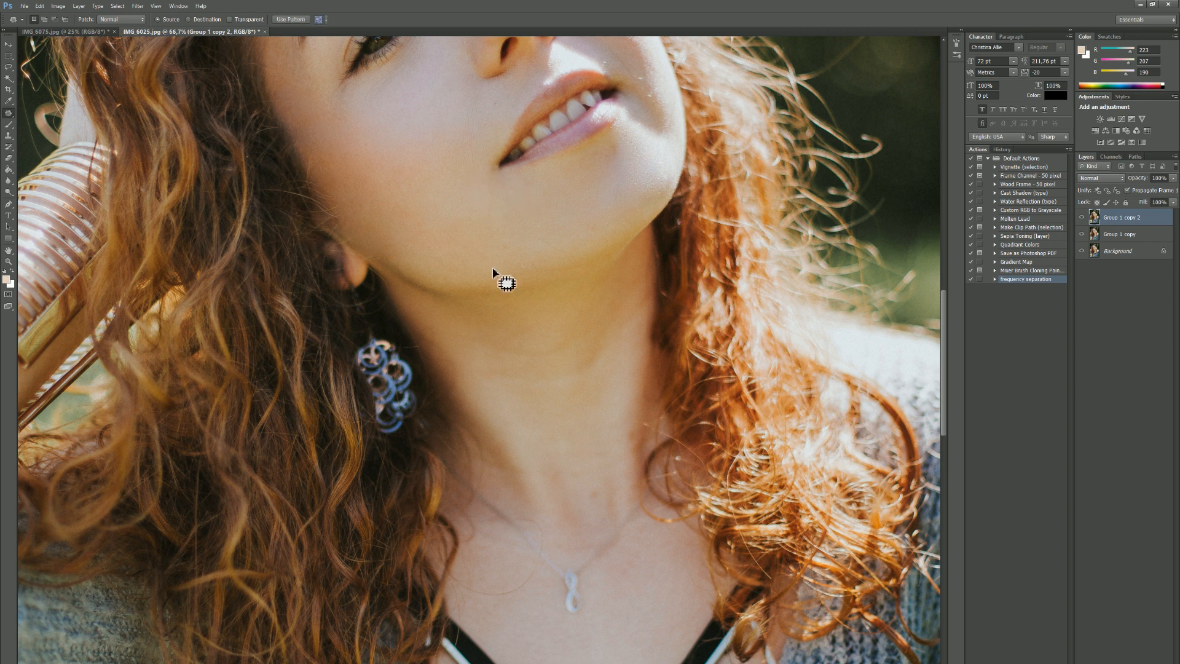
mouse_move(607, 171)
mouse_down()
mouse_move(622, 143)
mouse_move(607, 158)
mouse_move(622, 143)
mouse_move(603, 143)
mouse_move(618, 161)
mouse_up()
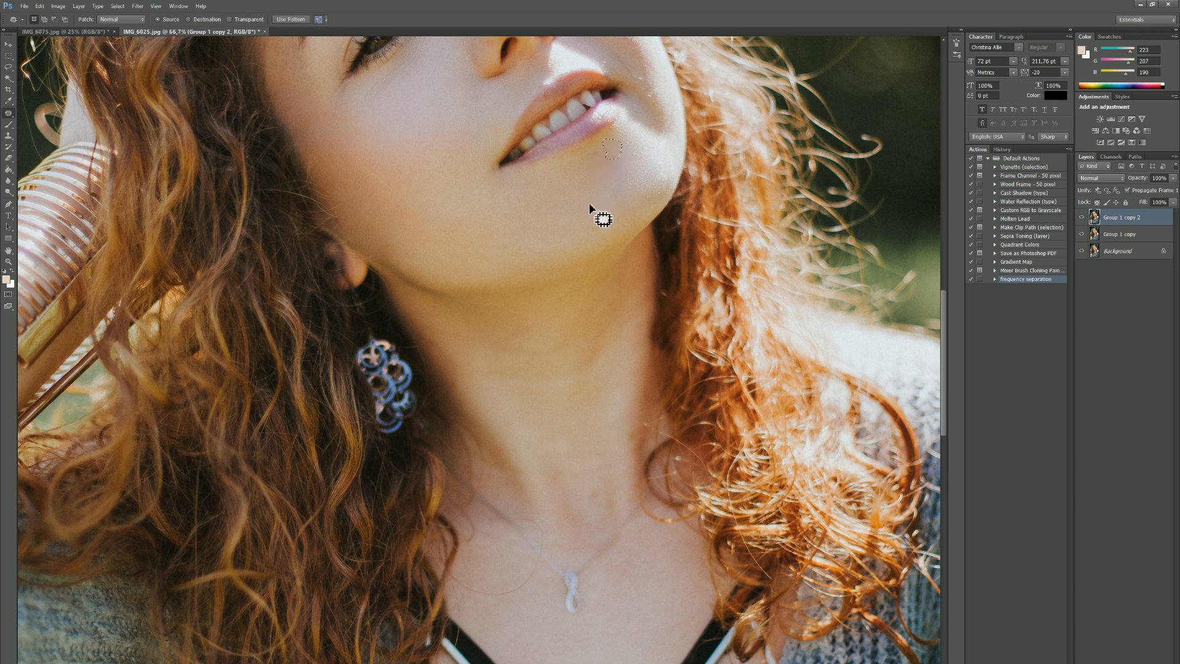
key(ctrl+minus)
key(ctrl+minus)
key(ctrl+minus)
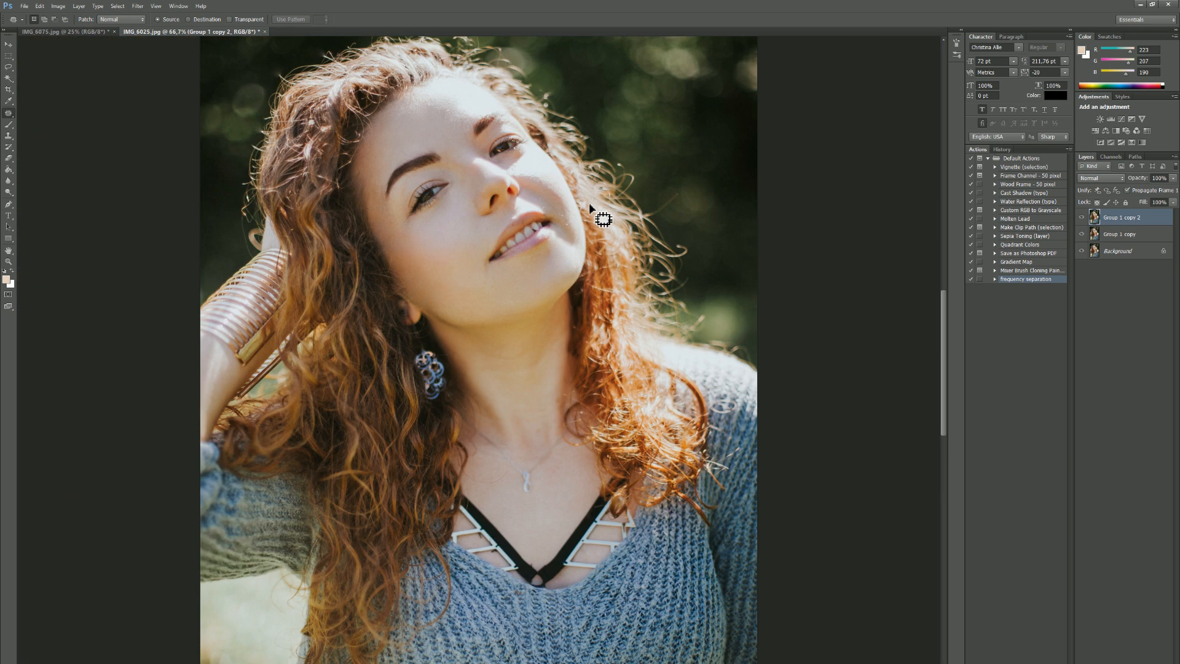
- Push the hair outward around the head with Liquify for more volume, and compare the image with and without this layer
click(137, 6)
click(180, 141)
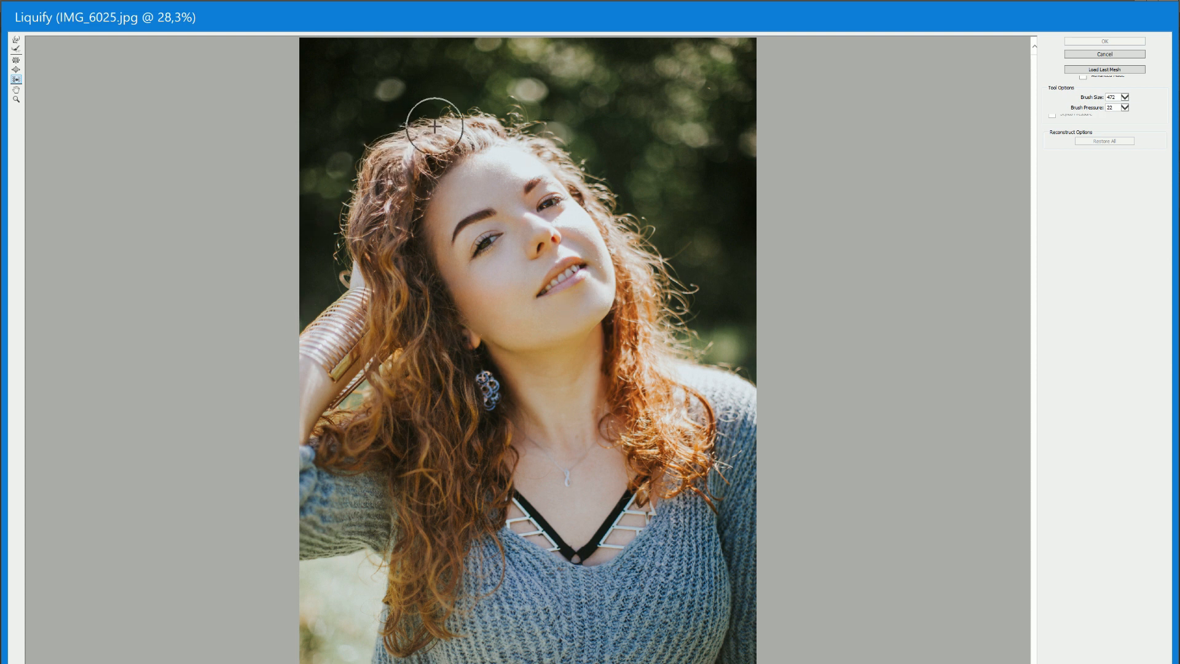
drag(392, 140, 469, 111)
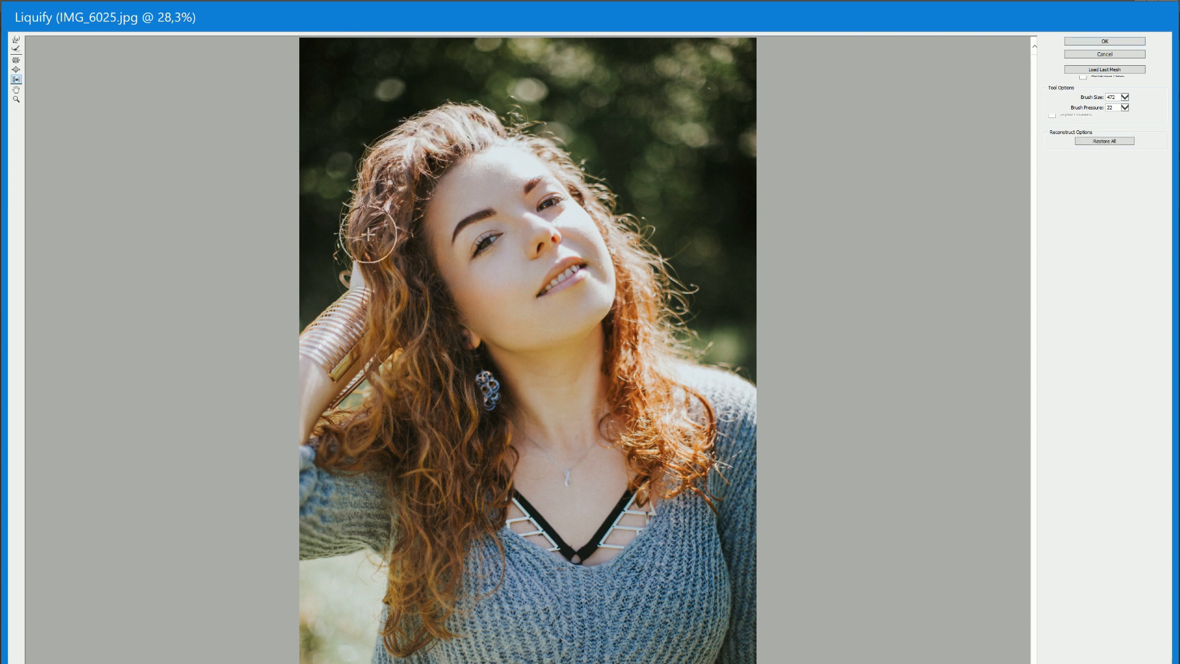
drag(375, 303, 366, 252)
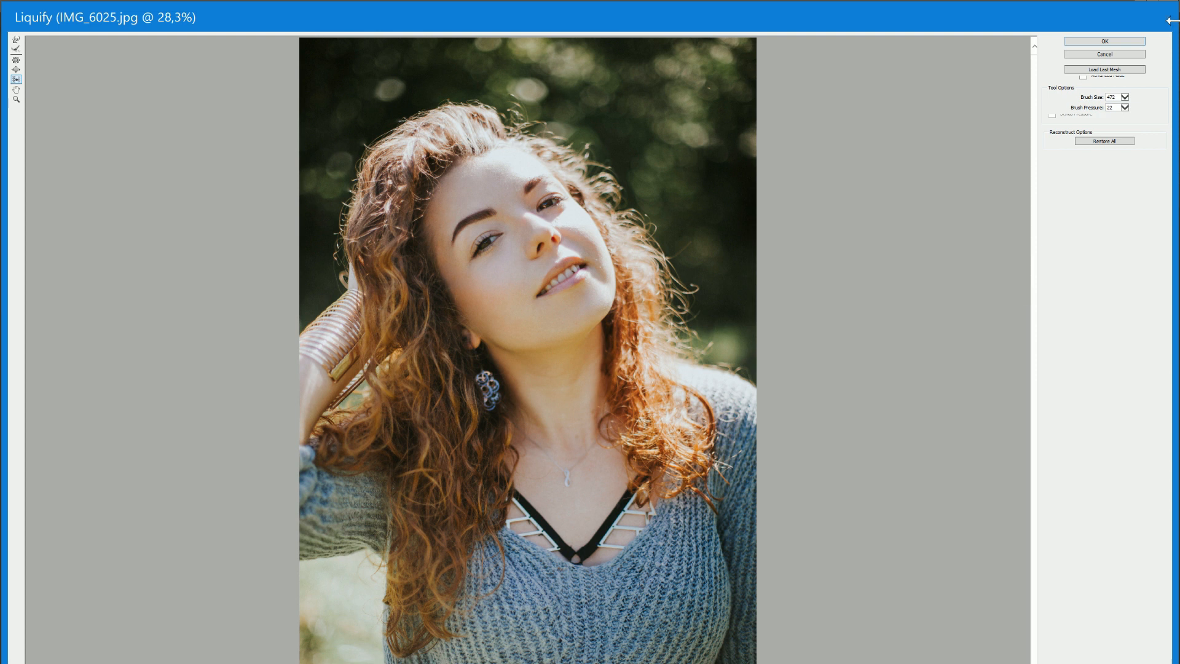
click(1105, 43)
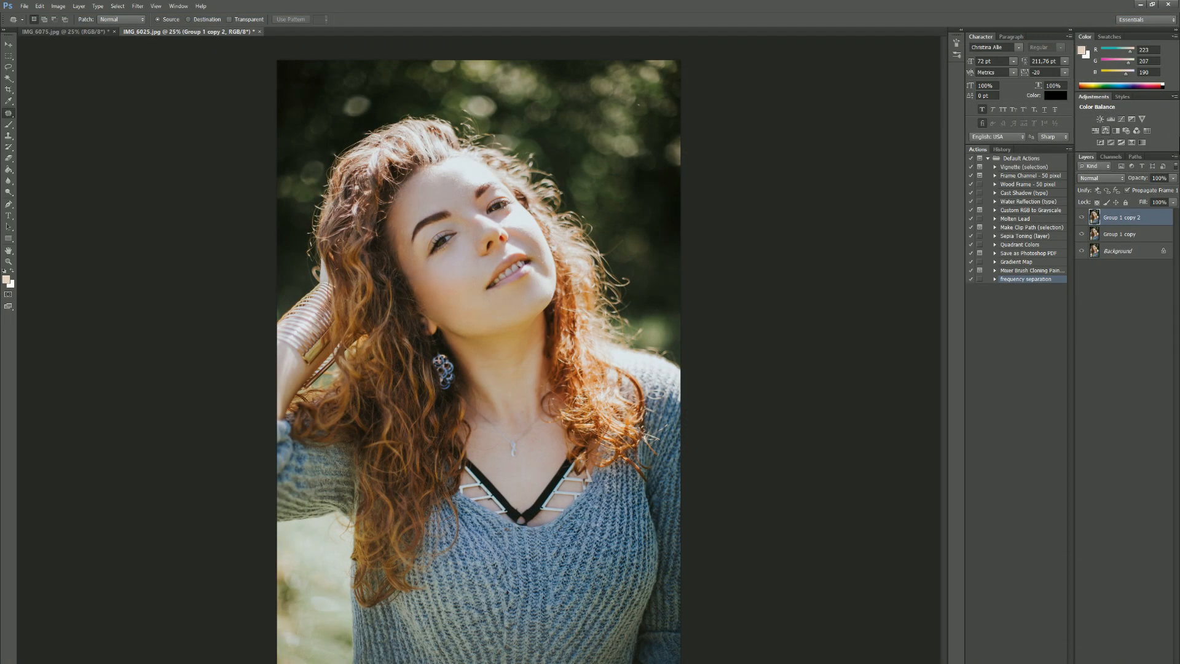
click(1082, 218)
click(1082, 218)
- Merge only the Group 1 copy 2 and Group 1 copy layers, keeping the background separate
shift+click(1114, 239)
right_click(1115, 241)
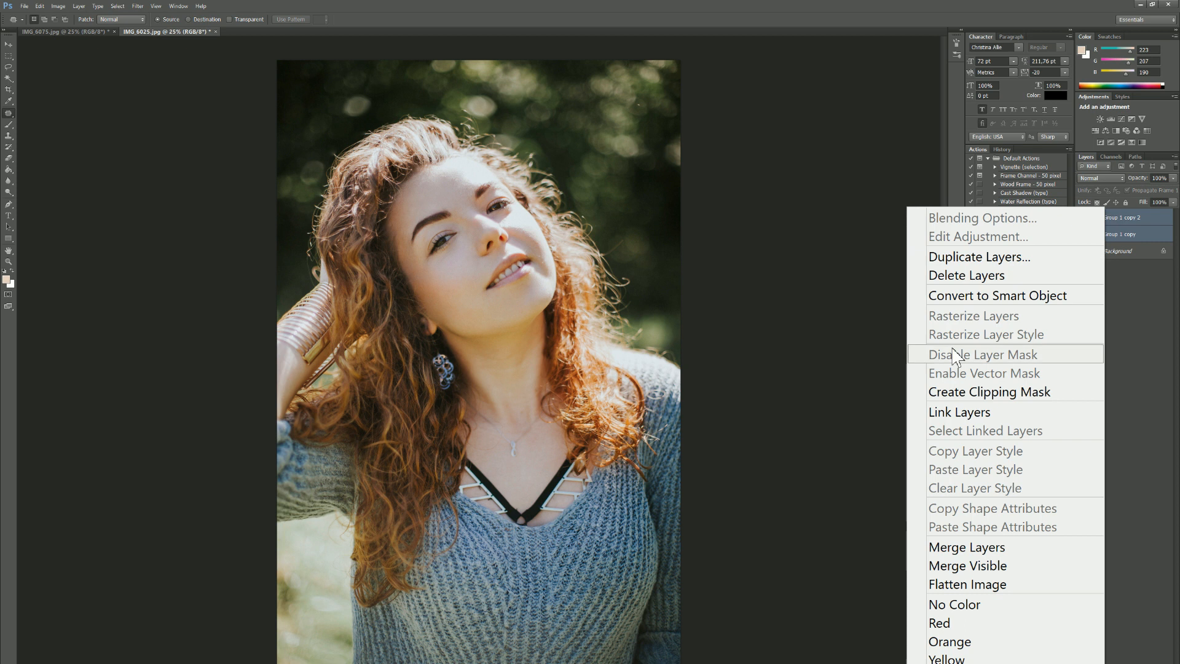
click(953, 566)
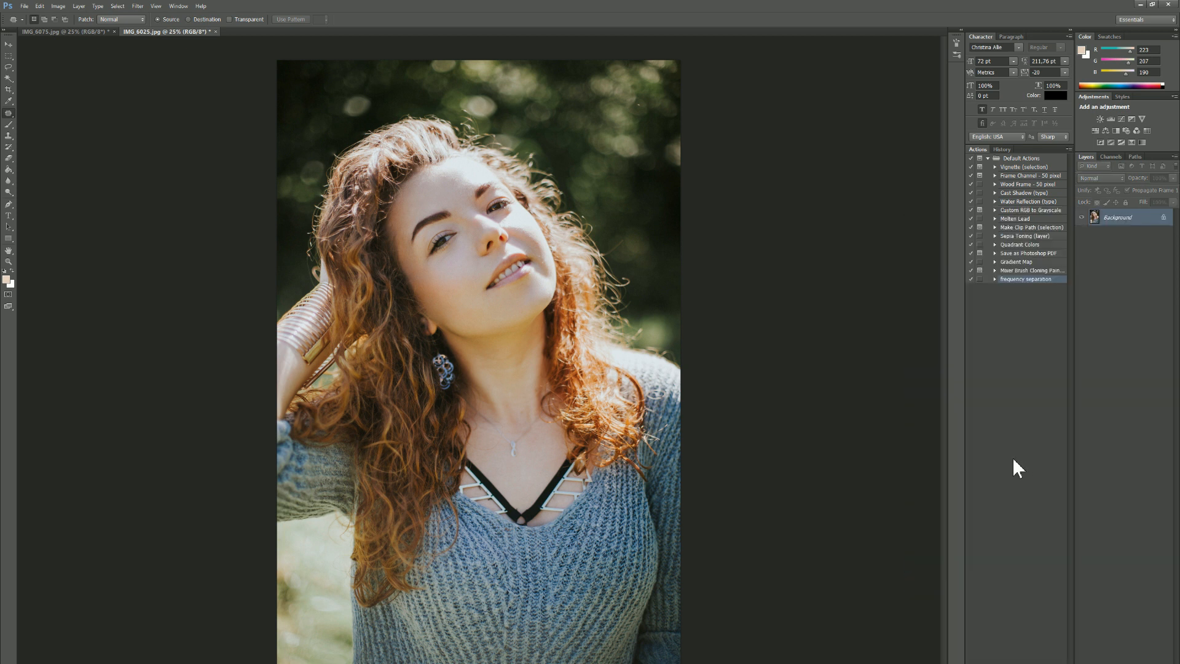
key(ctrl+z)
right_click(1109, 237)
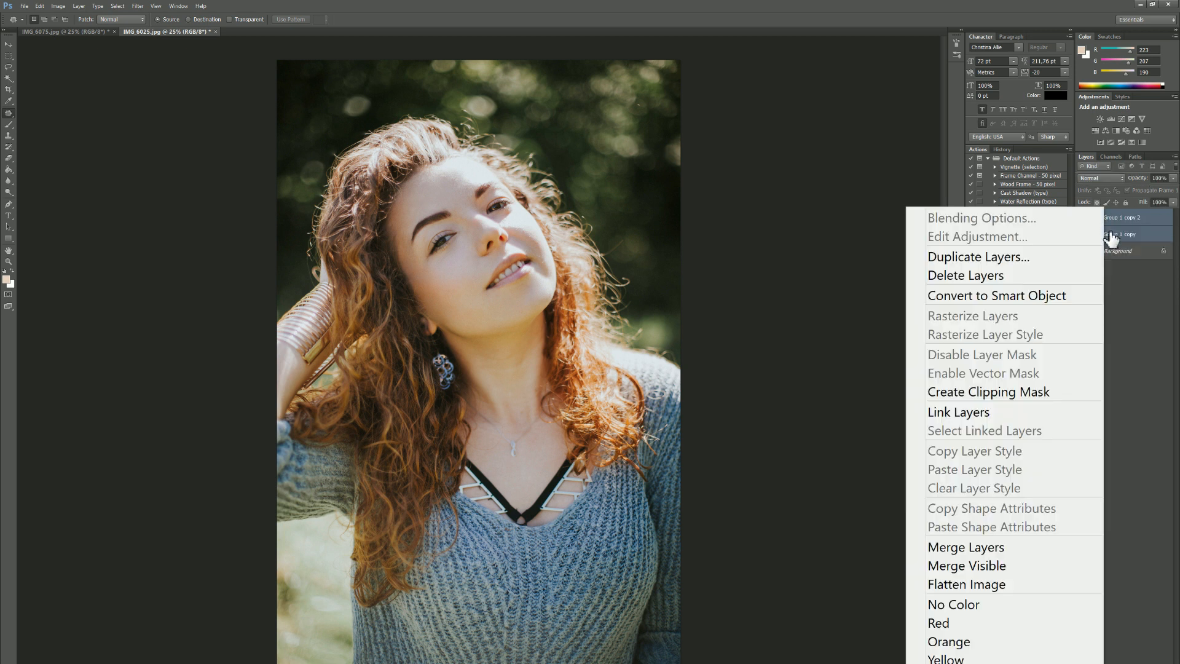
click(966, 547)
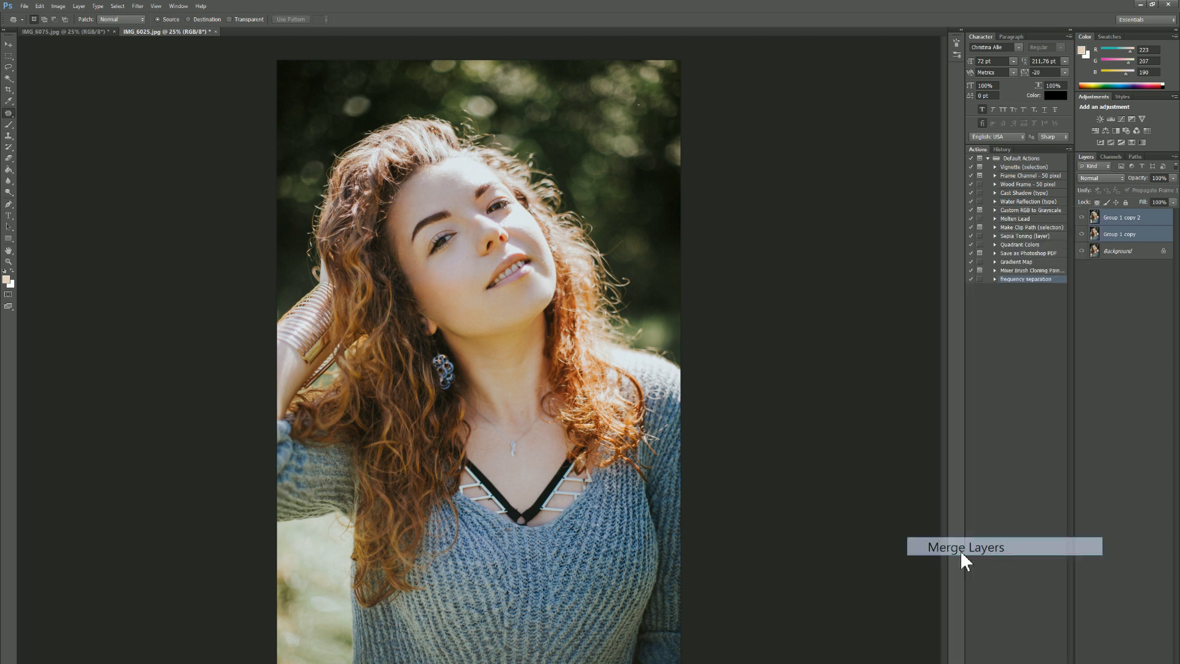
- Compare the image with and without the merged Group 1 copy 2 layer
click(1087, 217)
click(1088, 217)
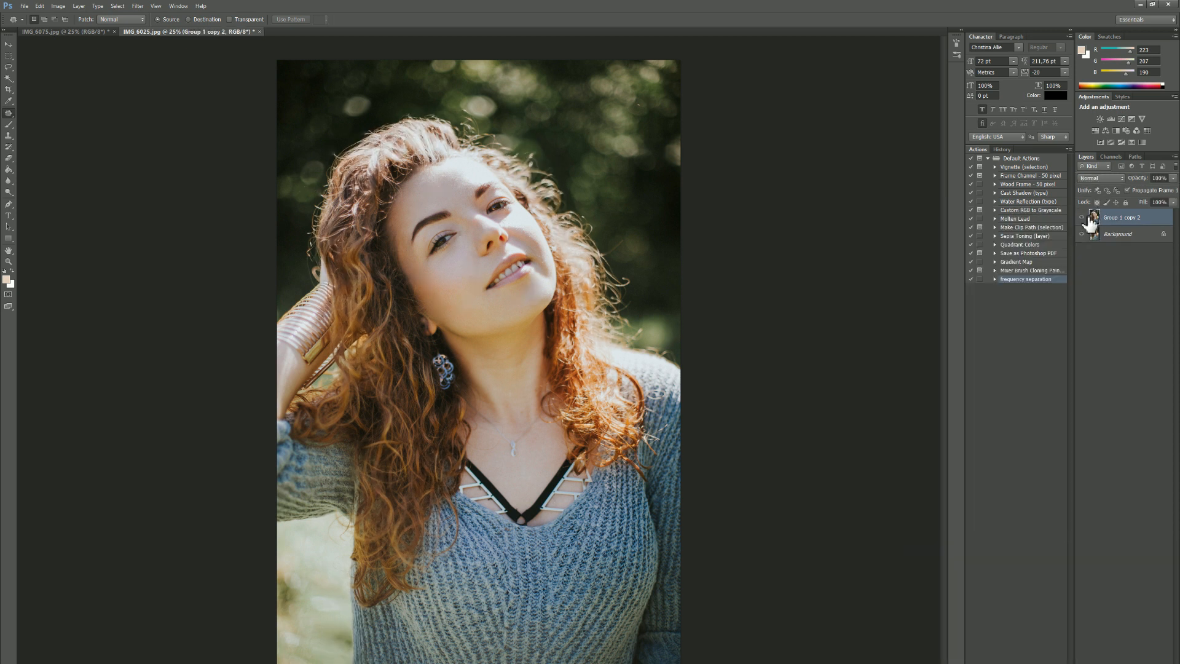
click(1087, 217)
click(1087, 217)
click(1087, 217)
click(1088, 216)
- Duplicate the merged layer and dodge the midtones below the eye on the shaded side of the face at 8% exposure
key(ctrl+j)
key(ctrl+plus)
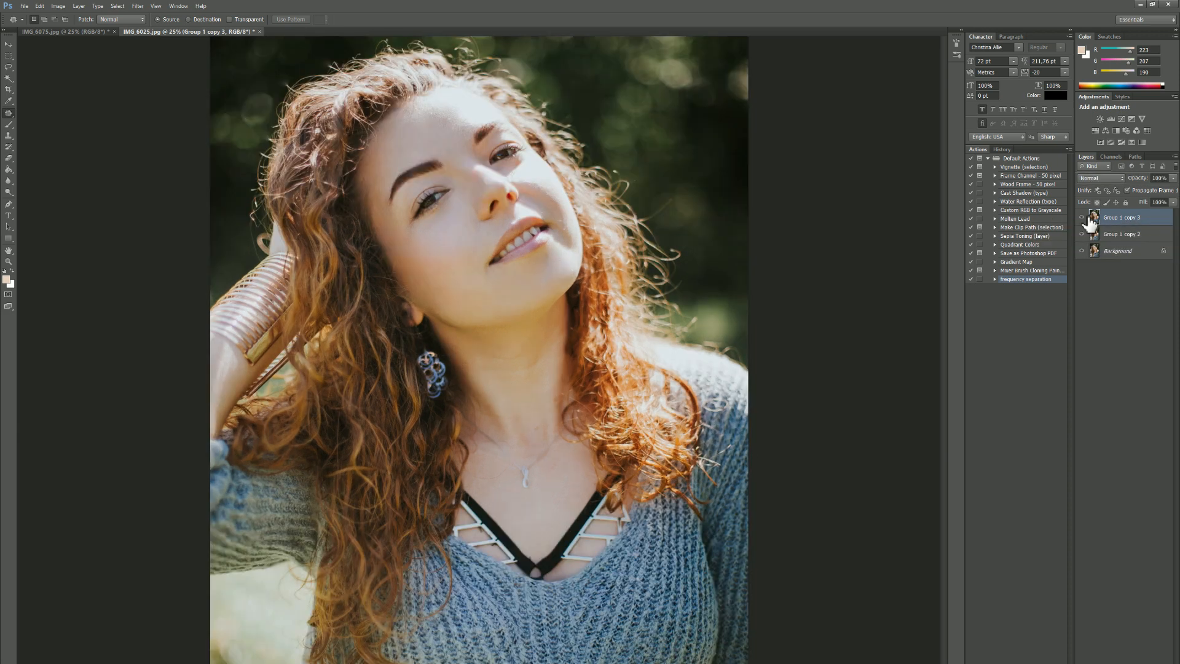
key(ctrl+plus)
click(8, 187)
click(10, 192)
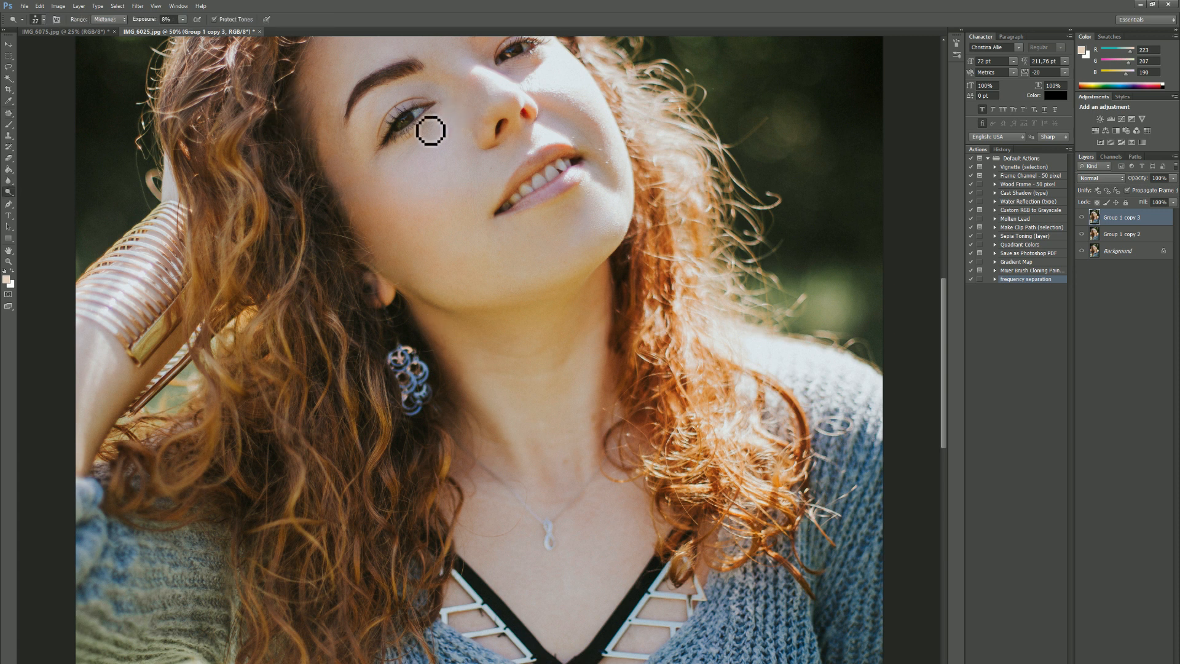
drag(412, 139, 415, 136)
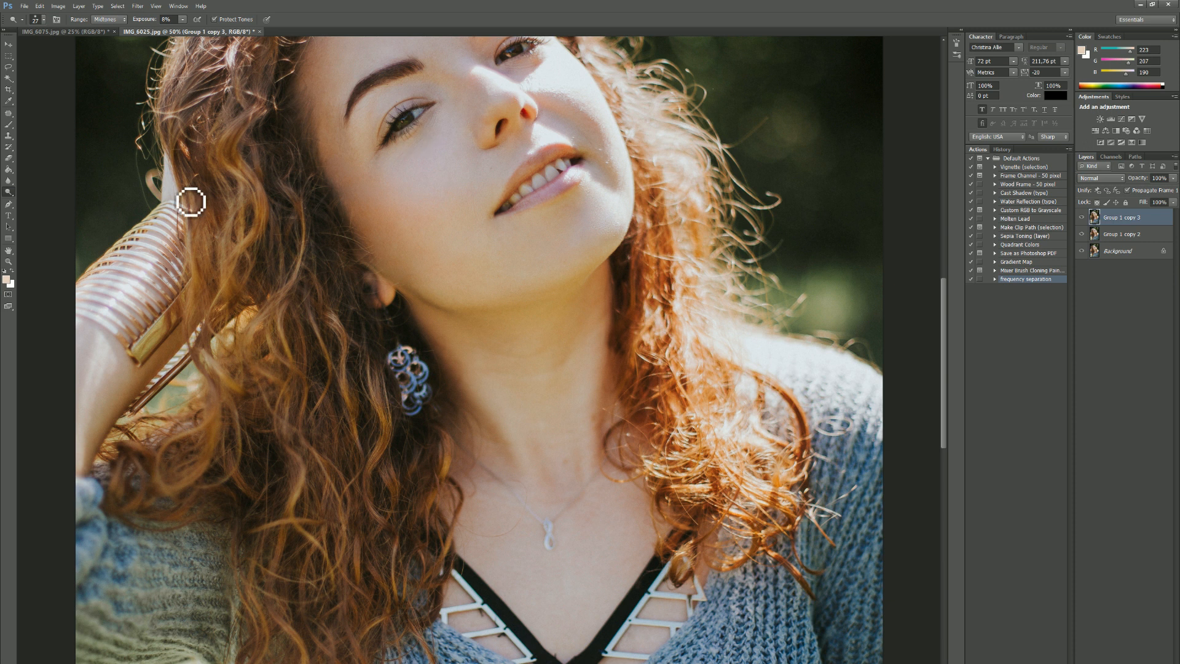
- Raise the Dodge exposure to 28% and brighten the area just under the same eye further
click(11, 193)
click(24, 193)
drag(189, 31, 191, 28)
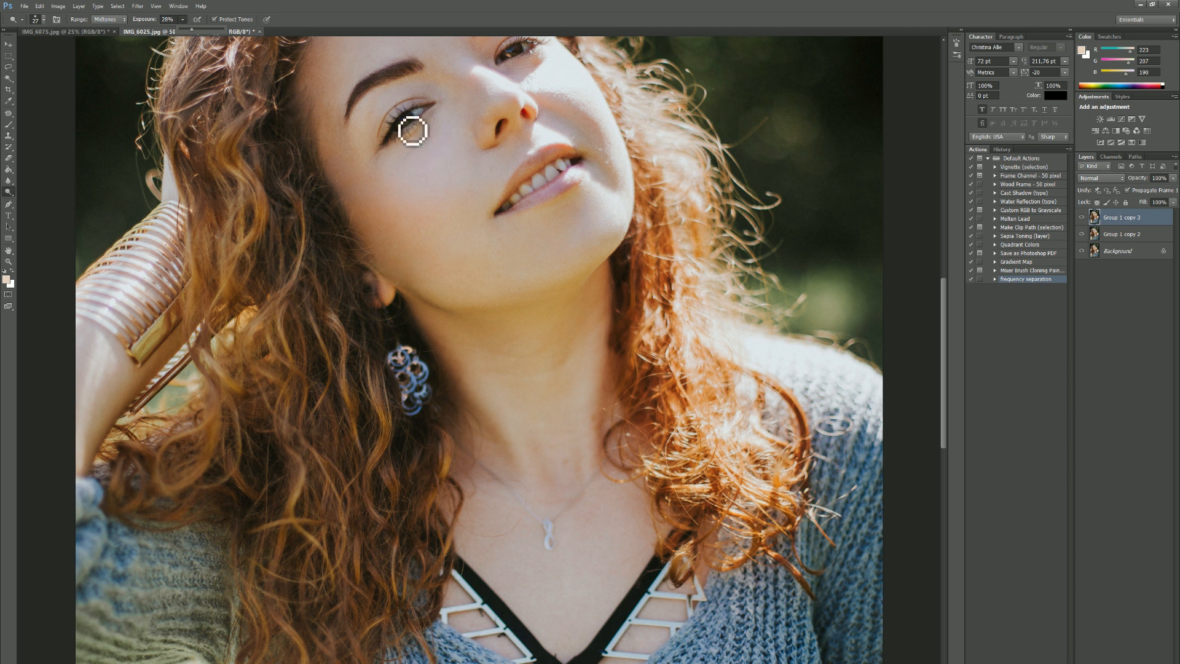
drag(415, 145, 419, 134)
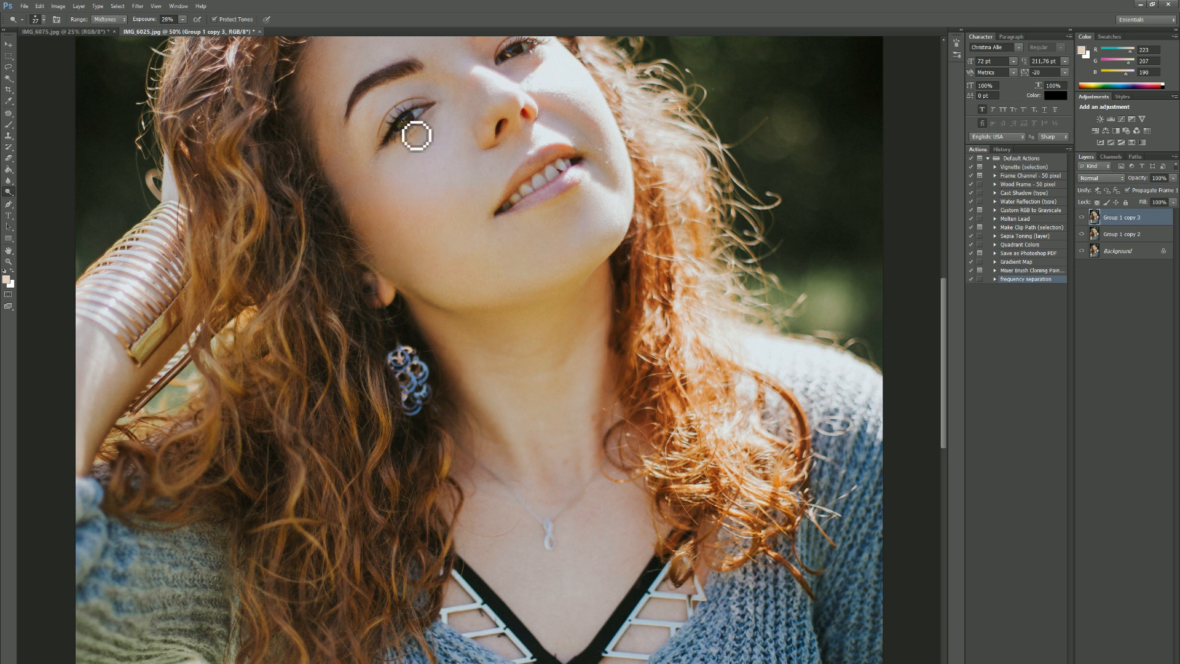
drag(419, 138, 424, 133)
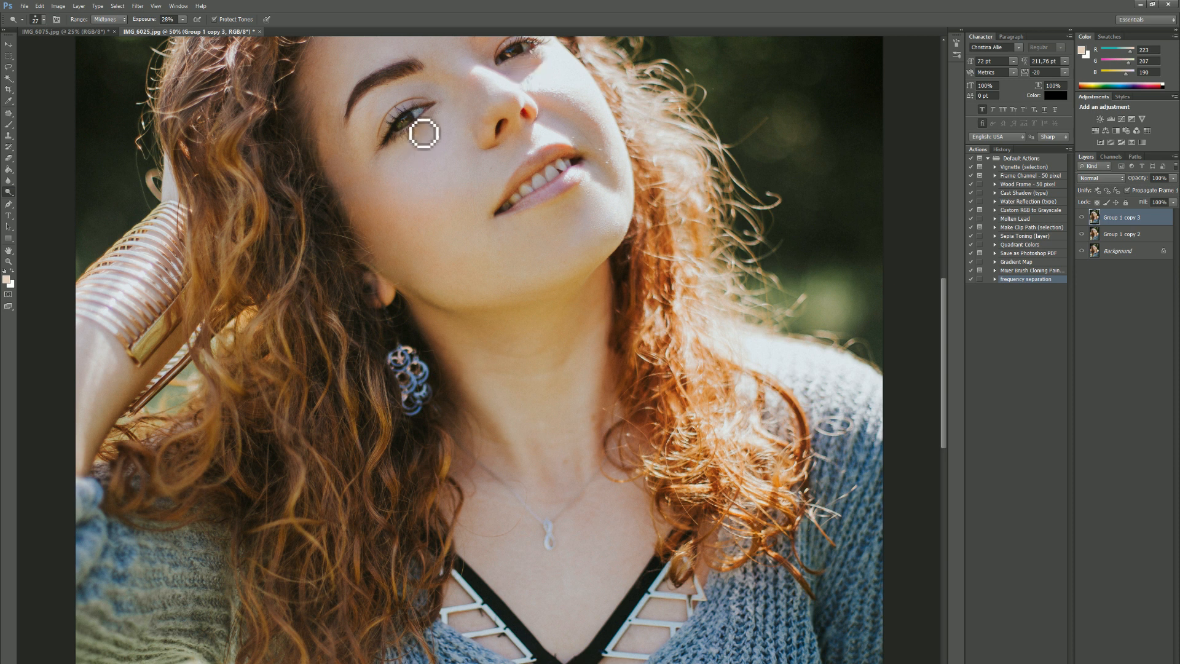
- Enlarge the Dodge brush, lower its exposure to 7%, and lighten the nose, forehead and chin highlights
key(ctrl+minus)
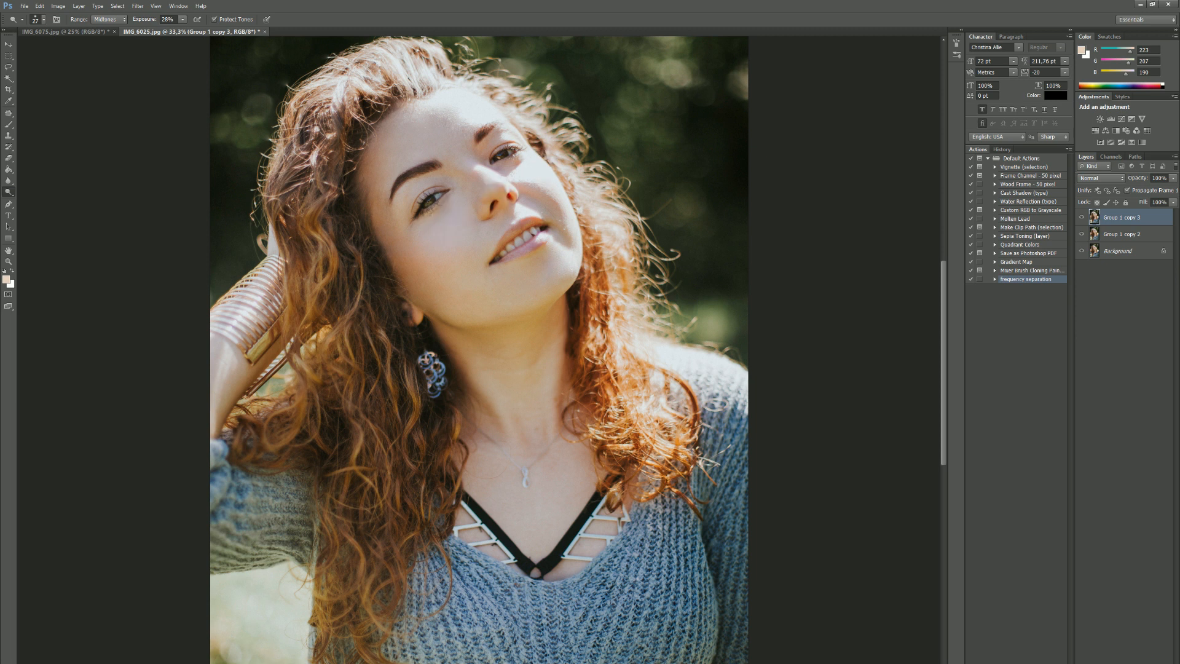
right_click(450, 235)
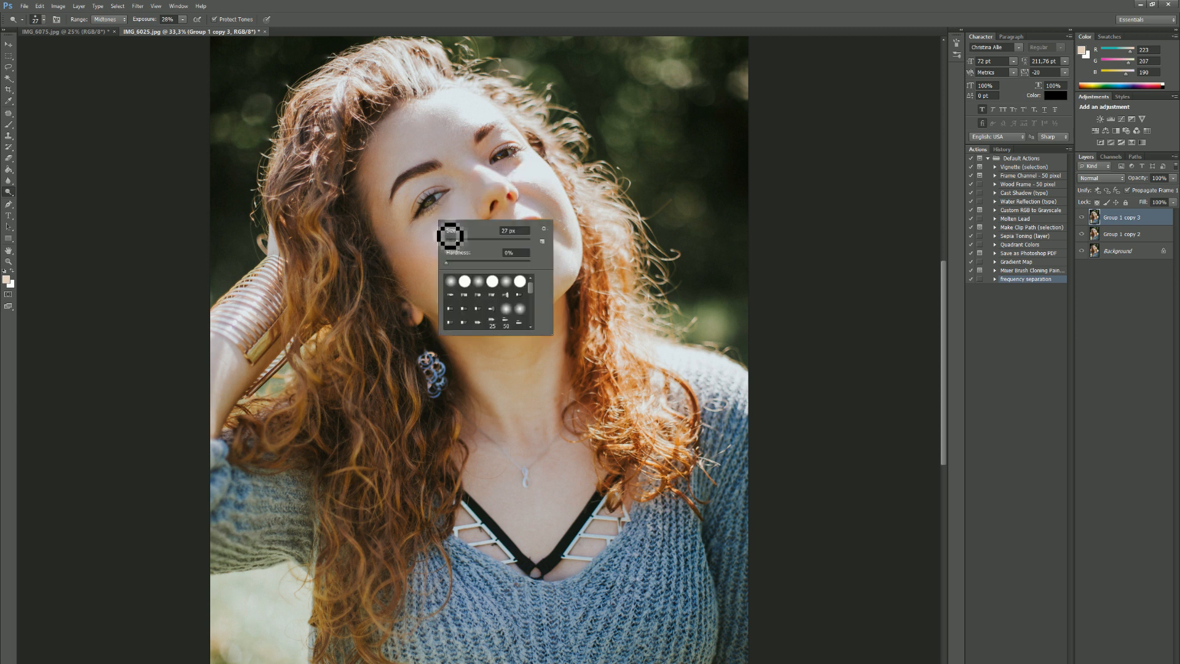
click(467, 240)
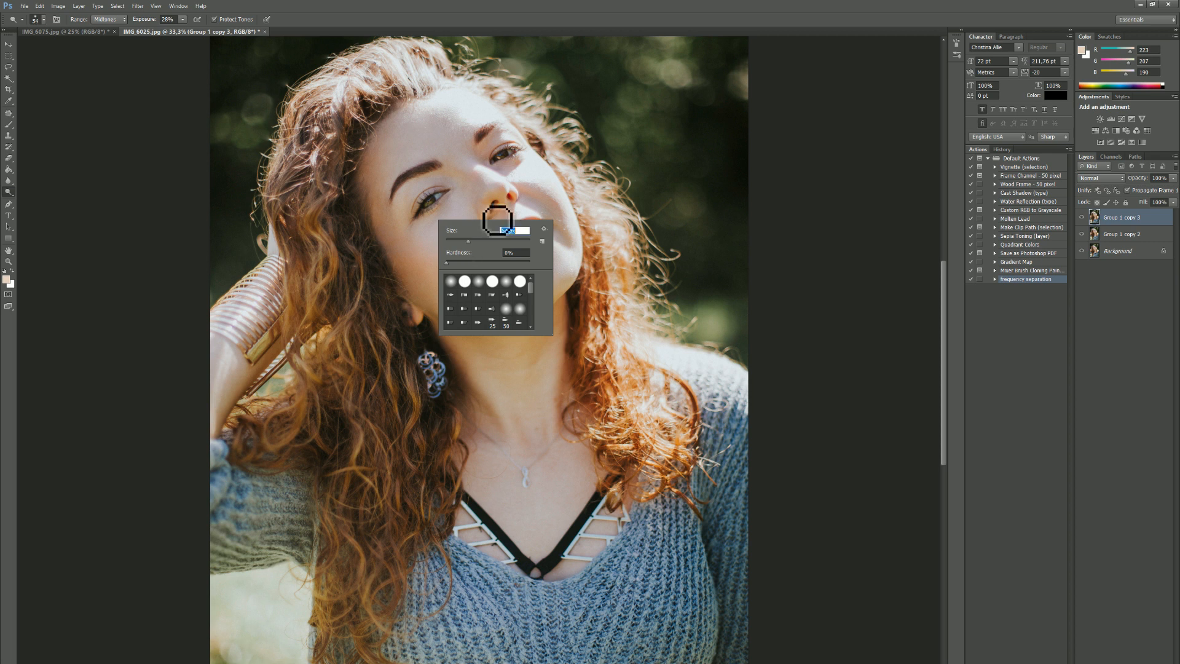
click(481, 241)
click(183, 20)
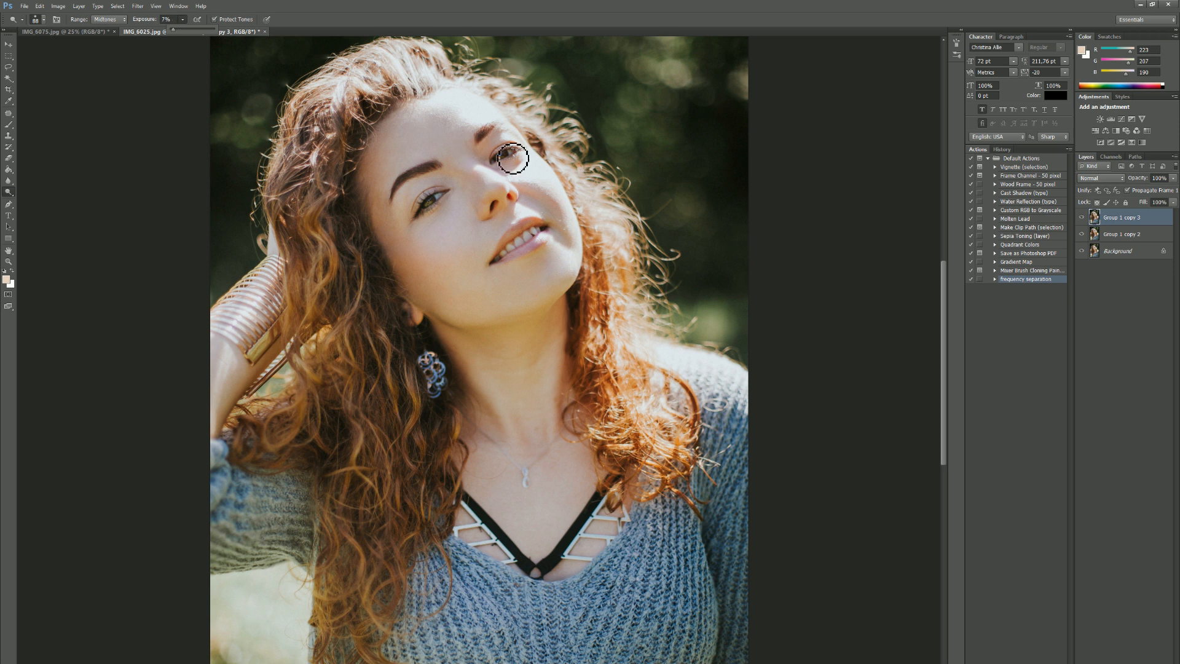
mouse_move(501, 202)
mouse_down()
mouse_move(507, 193)
mouse_move(470, 168)
mouse_up()
mouse_move(524, 257)
mouse_down()
mouse_move(547, 241)
mouse_move(537, 260)
mouse_up()
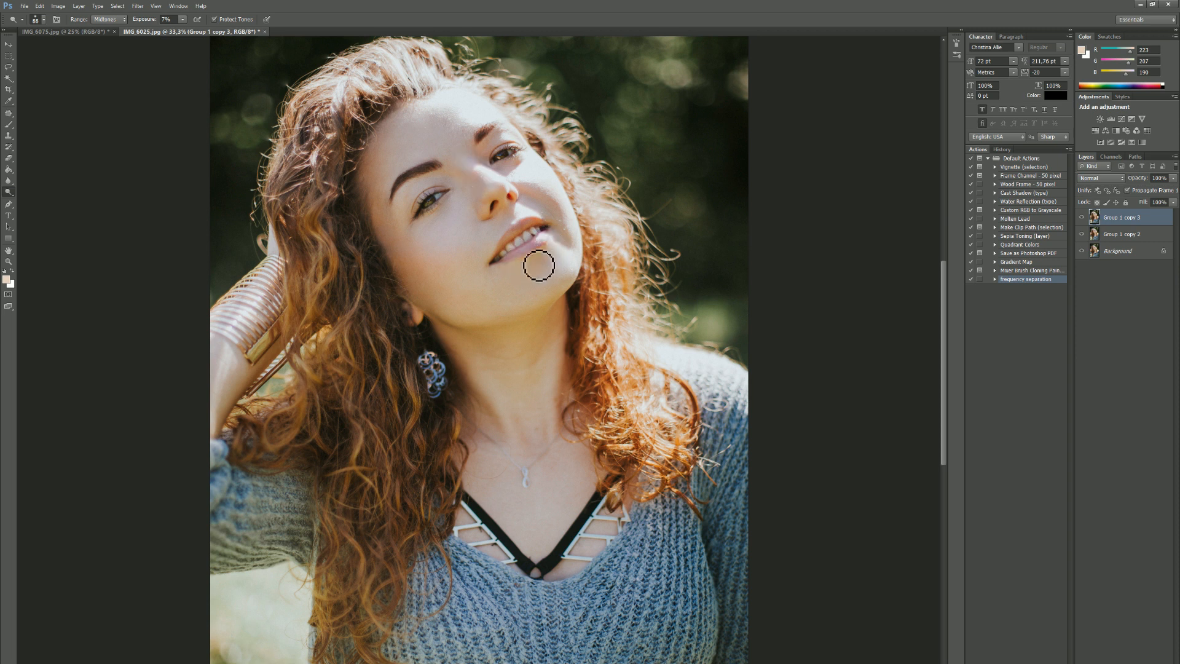
- Dodge the cheek with a much larger soft brush, and compare the image with and without the dodged layer
right_click(445, 290)
click(504, 298)
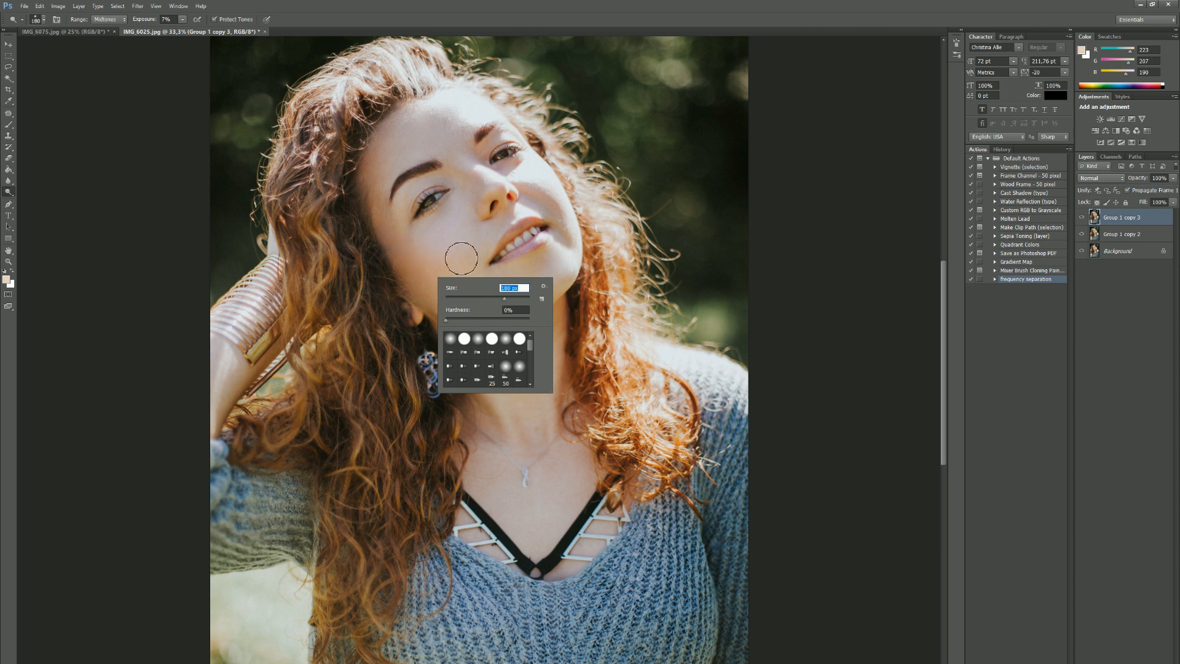
click(510, 297)
mouse_move(445, 241)
mouse_down()
mouse_move(405, 249)
mouse_move(380, 234)
mouse_move(429, 244)
mouse_up()
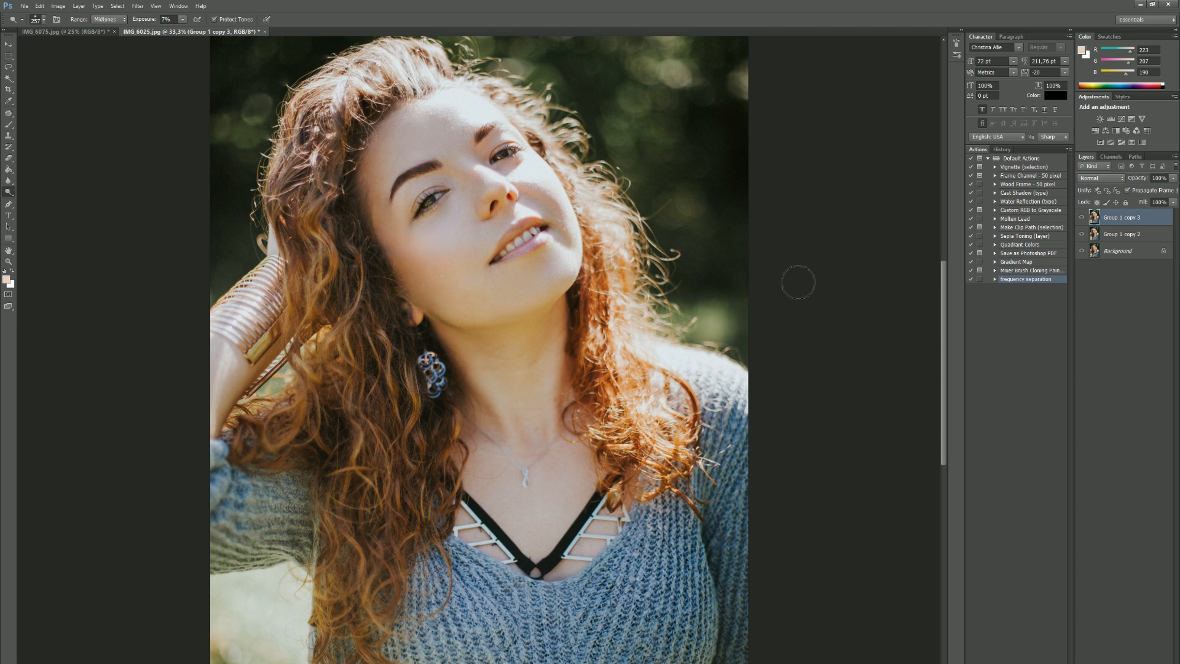
click(1082, 218)
click(1082, 217)
click(1082, 218)
click(1082, 218)
- Duplicate the dodged layer and burn the shadows at the outer edge of the cheek at 8% exposure with a large soft brush
key(ctrl+j)
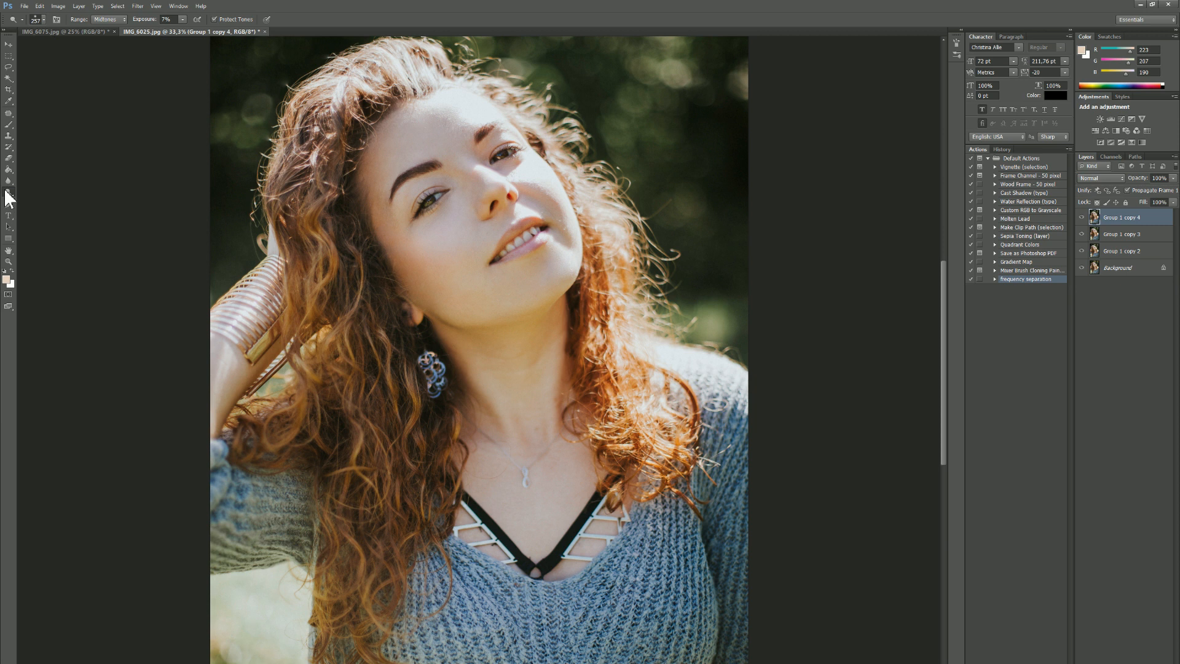
right_click(8, 195)
click(26, 200)
right_click(420, 290)
click(491, 304)
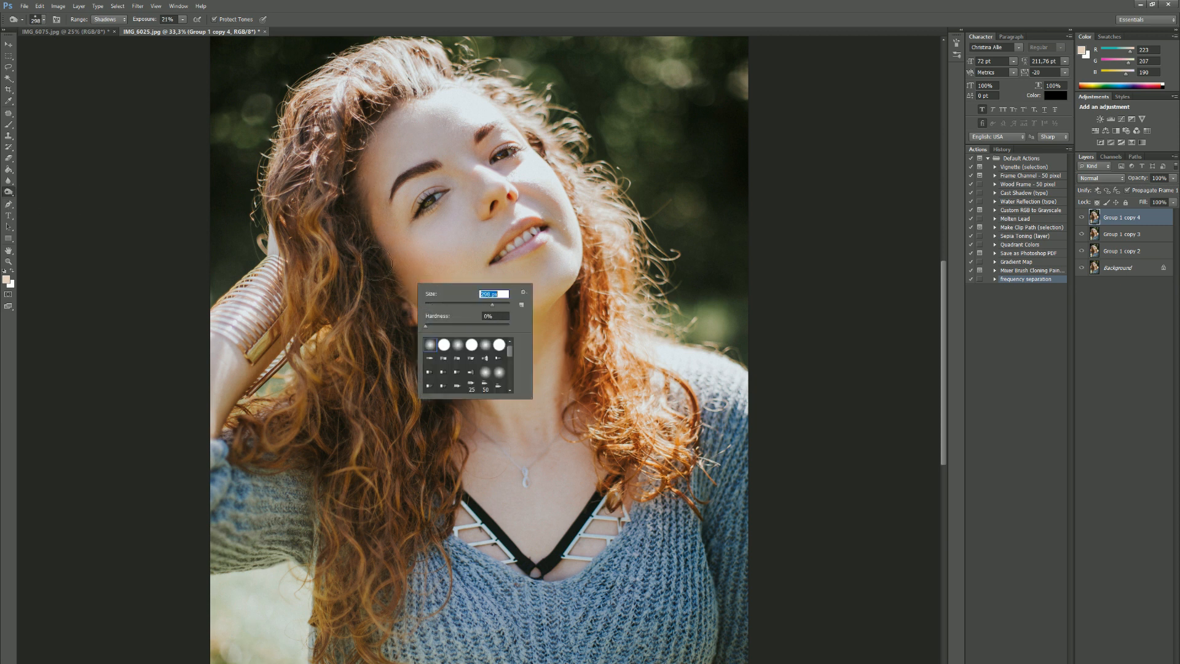
click(181, 19)
click(371, 238)
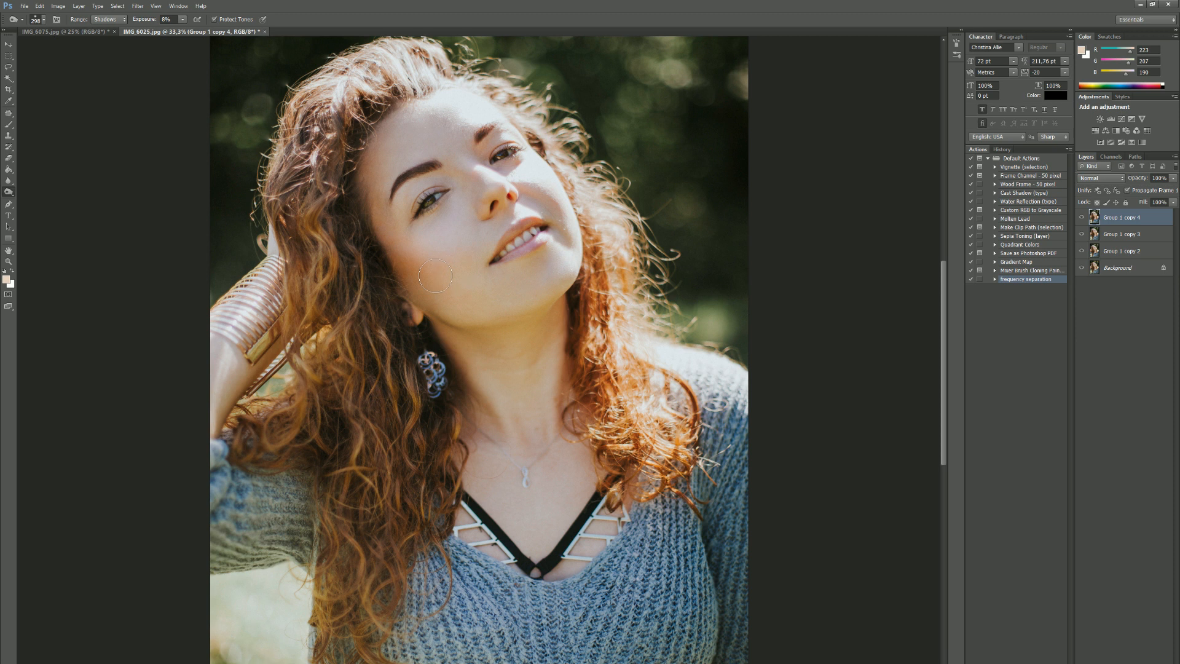
- Reduce the Burn brush size to 180 px and further to 71 px
right_click(446, 186)
text(180)
key(Return)
right_click(451, 209)
click(449, 201)
key(Return)
- Reduce the Burn brush to 22 px and darken the shadows along the lash lines of both eyes
key(ctrl+plus)
key(ctrl+plus)
key(ctrl+plus)
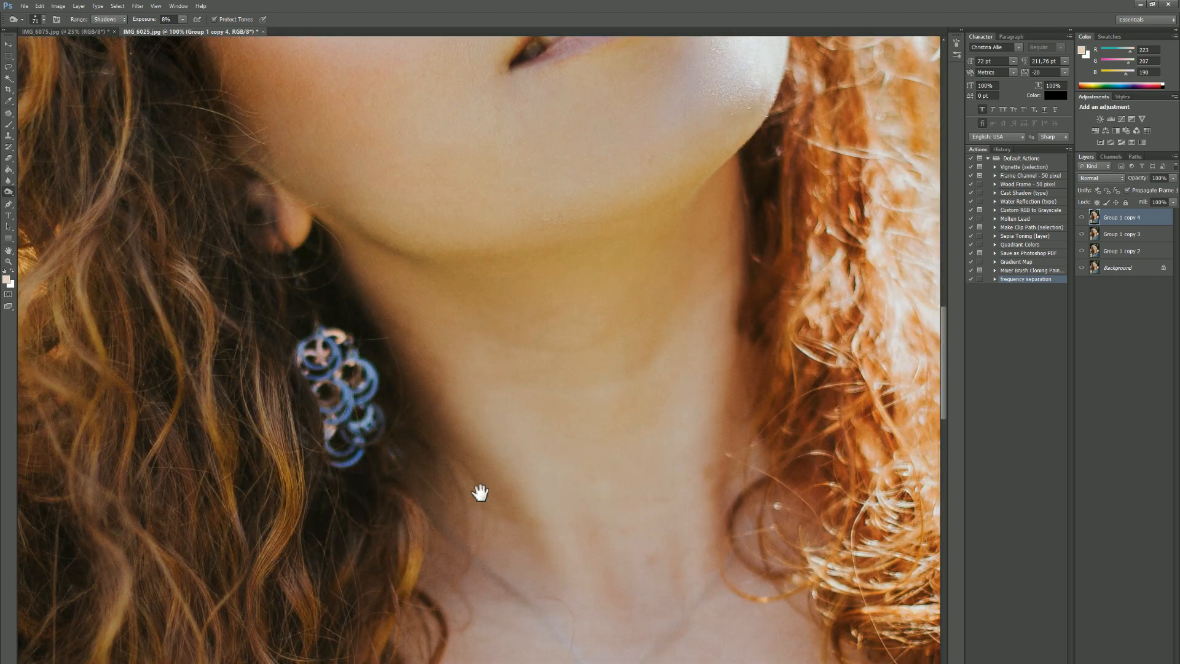
drag(480, 491, 498, 605)
right_click(391, 308)
click(406, 323)
click(374, 327)
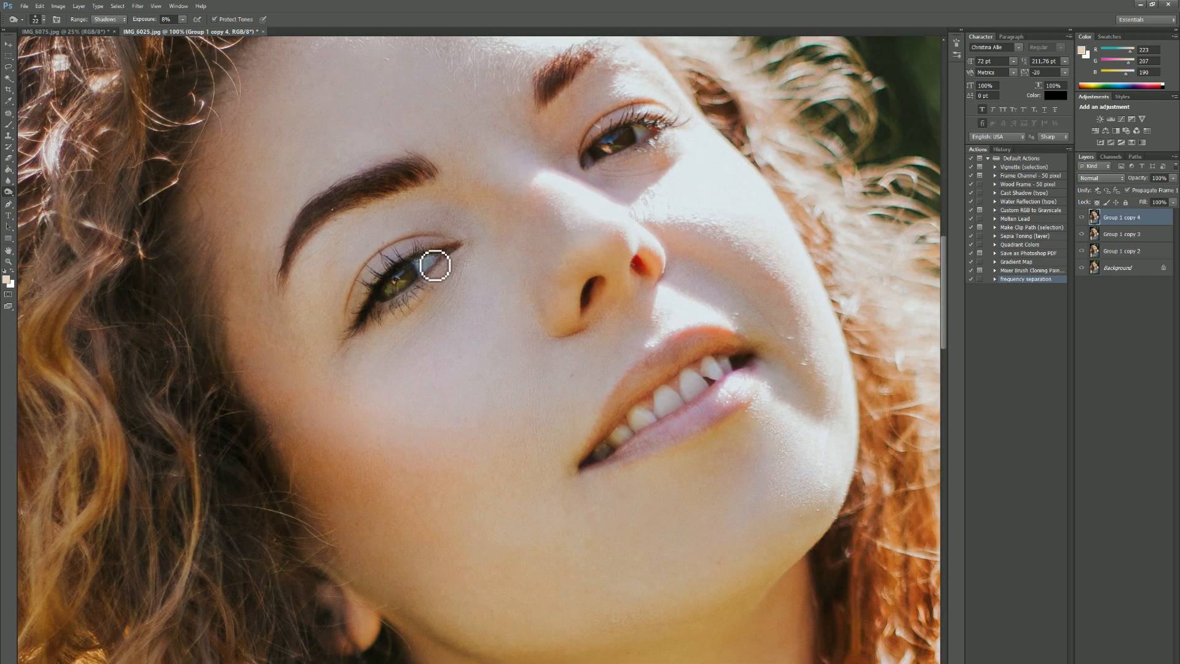
mouse_move(382, 279)
mouse_down()
mouse_move(400, 288)
mouse_move(400, 271)
mouse_up()
mouse_move(619, 147)
mouse_down()
mouse_move(627, 117)
mouse_move(635, 131)
mouse_move(668, 137)
mouse_up()
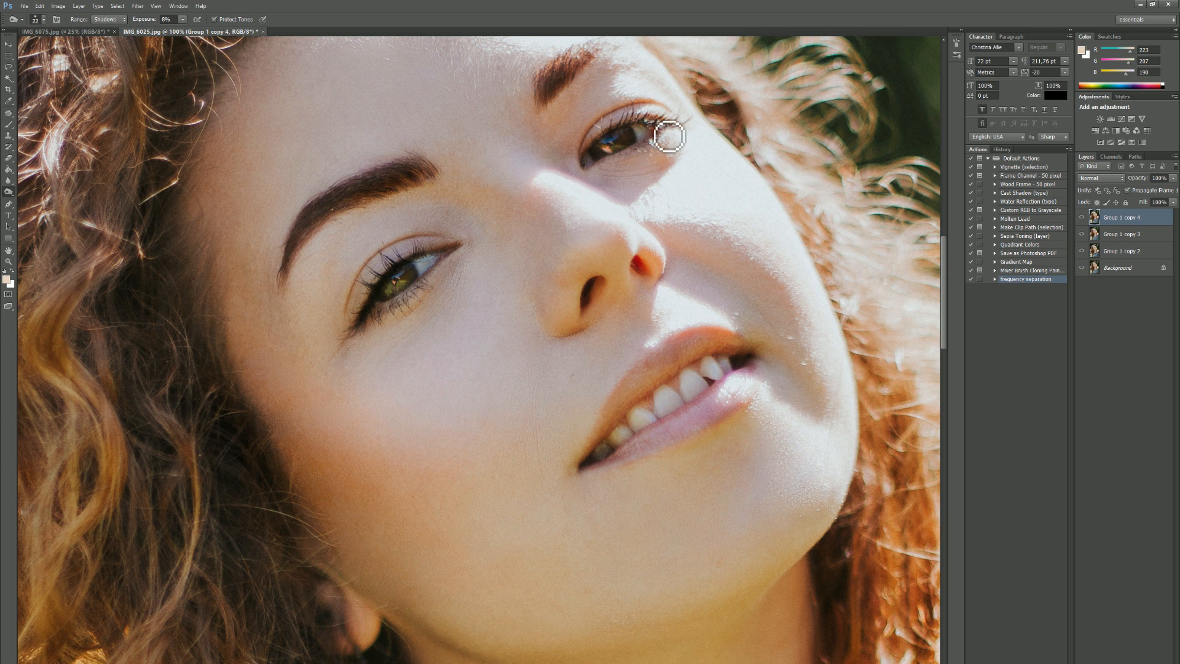
- Compare the image with and without the burned layer, and set that layer's opacity to 67%
key(ctrl+minus)
key(ctrl+minus)
key(ctrl+minus)
key(ctrl+minus)
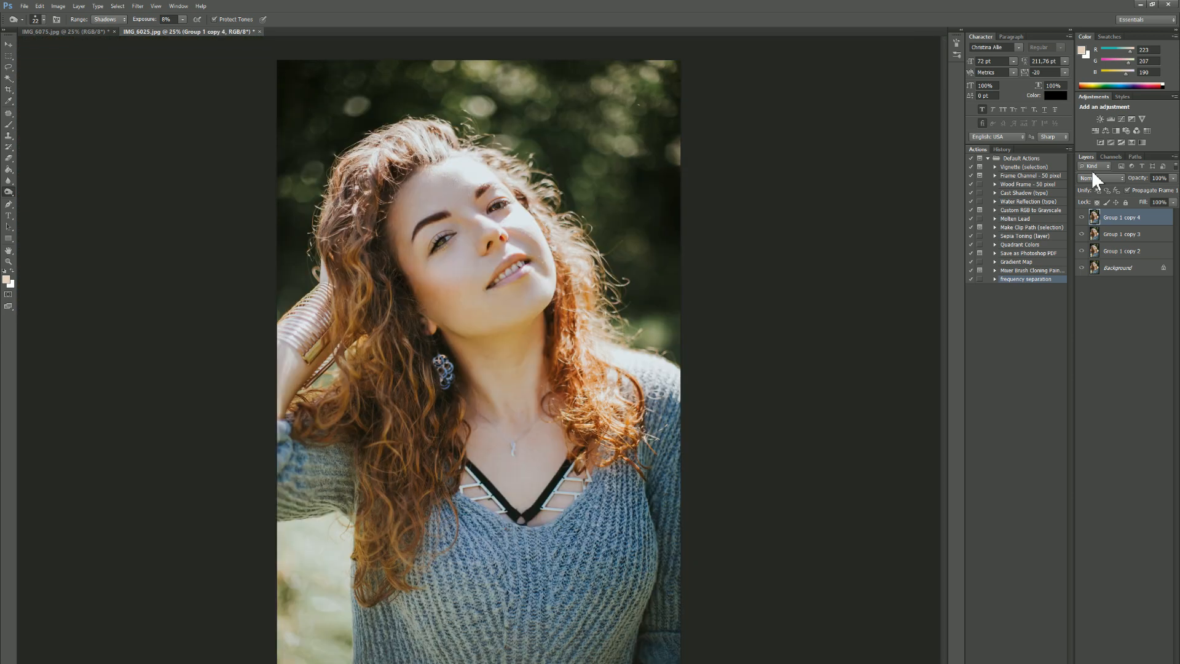
click(1082, 218)
click(1083, 218)
click(1172, 179)
click(1159, 188)
- Merge the Group 1 copy 4 and Group 1 copy 3 layers, and merge the result with Group 1 copy 2
shift+click(1140, 237)
right_click(1138, 239)
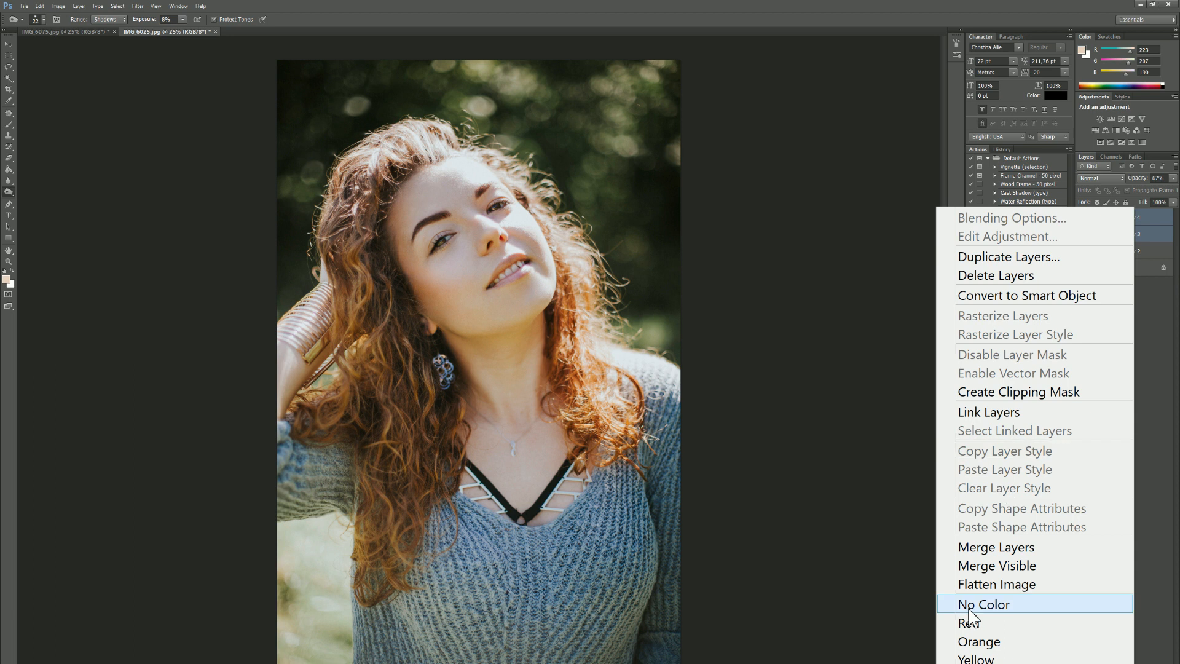
click(995, 547)
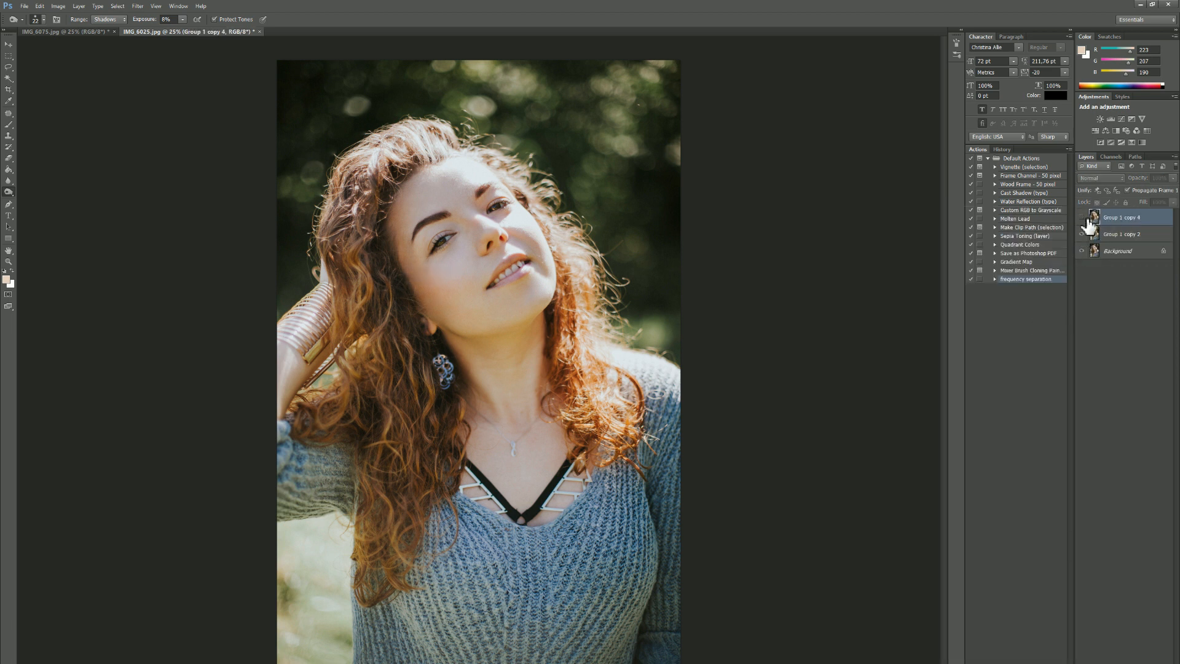
shift+click(1116, 242)
right_click(1117, 242)
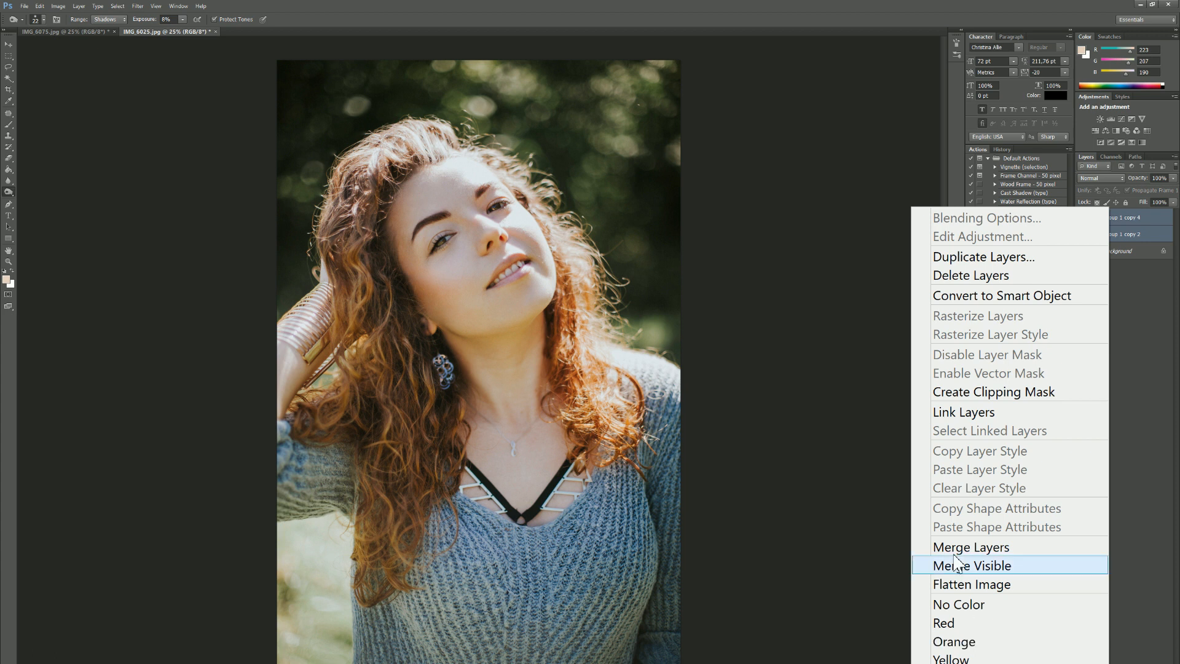
click(959, 547)
- Compare the retouched layer with the original background, and flatten the image
click(1084, 218)
click(1083, 218)
click(1084, 219)
click(1084, 218)
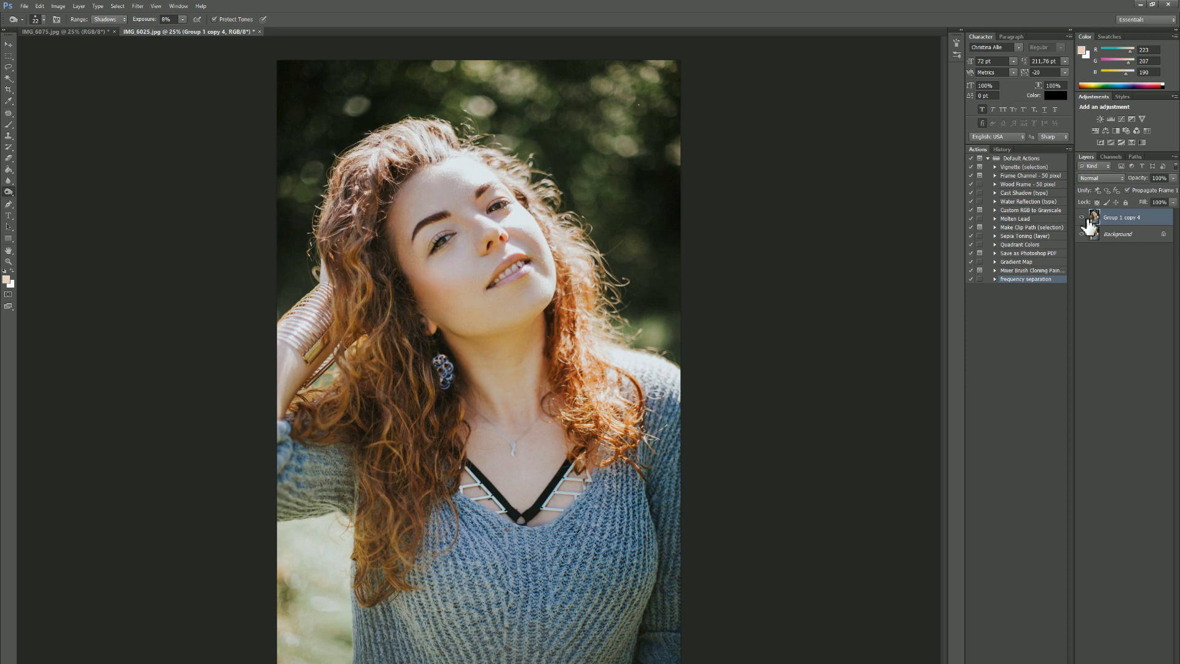
right_click(1115, 234)
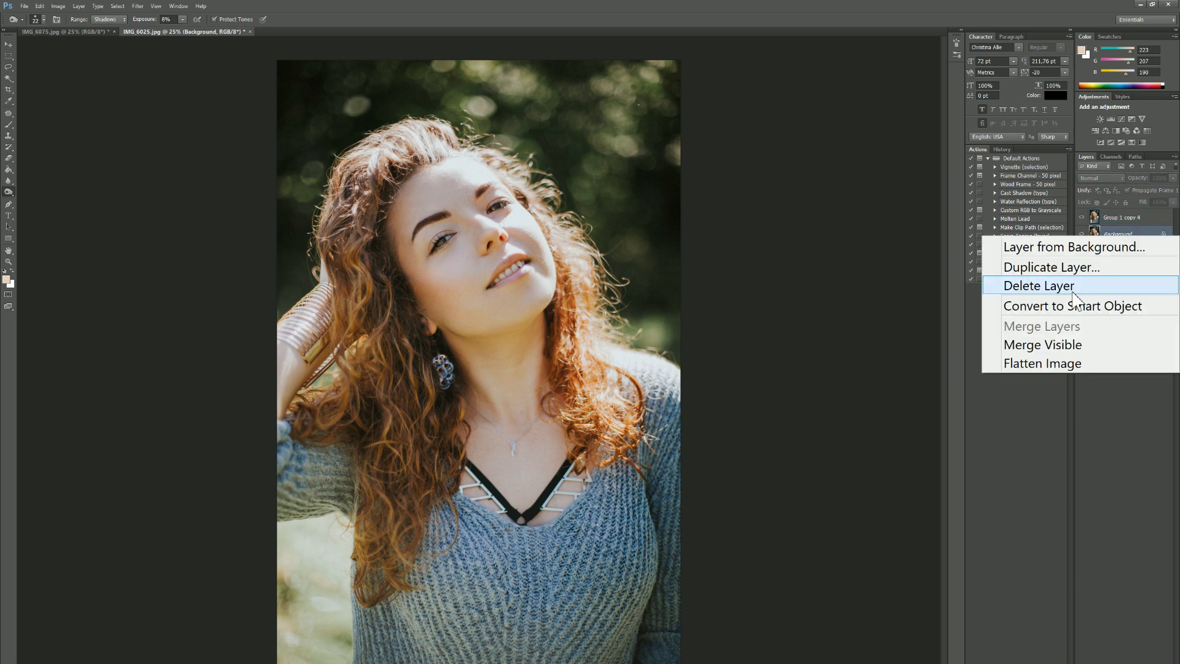
click(1040, 363)
- Save the flattened portrait as a JPEG named retouche at maximum quality
click(24, 6)
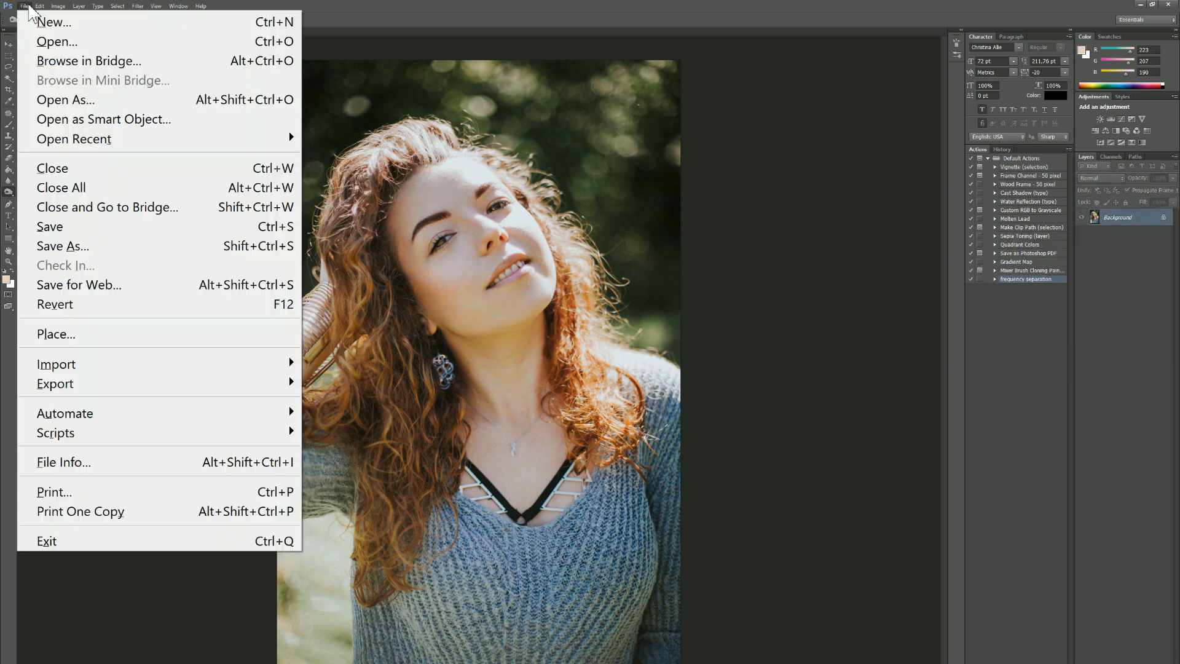
click(46, 247)
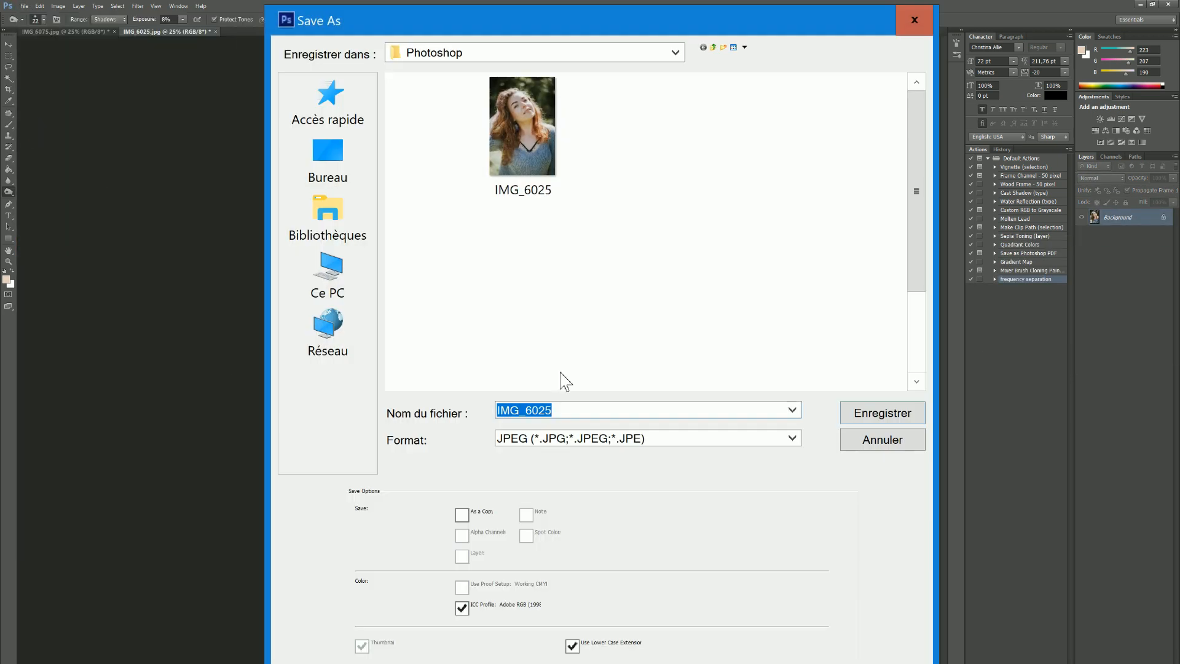
key(BackSpace)
click(869, 412)
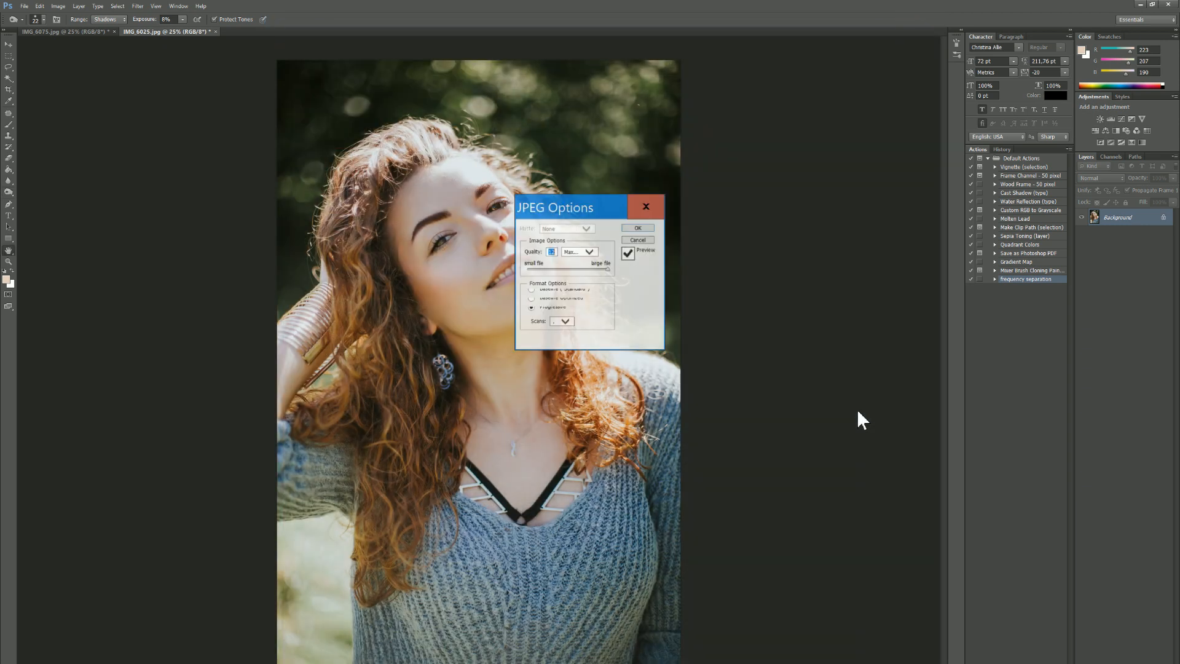
click(638, 228)
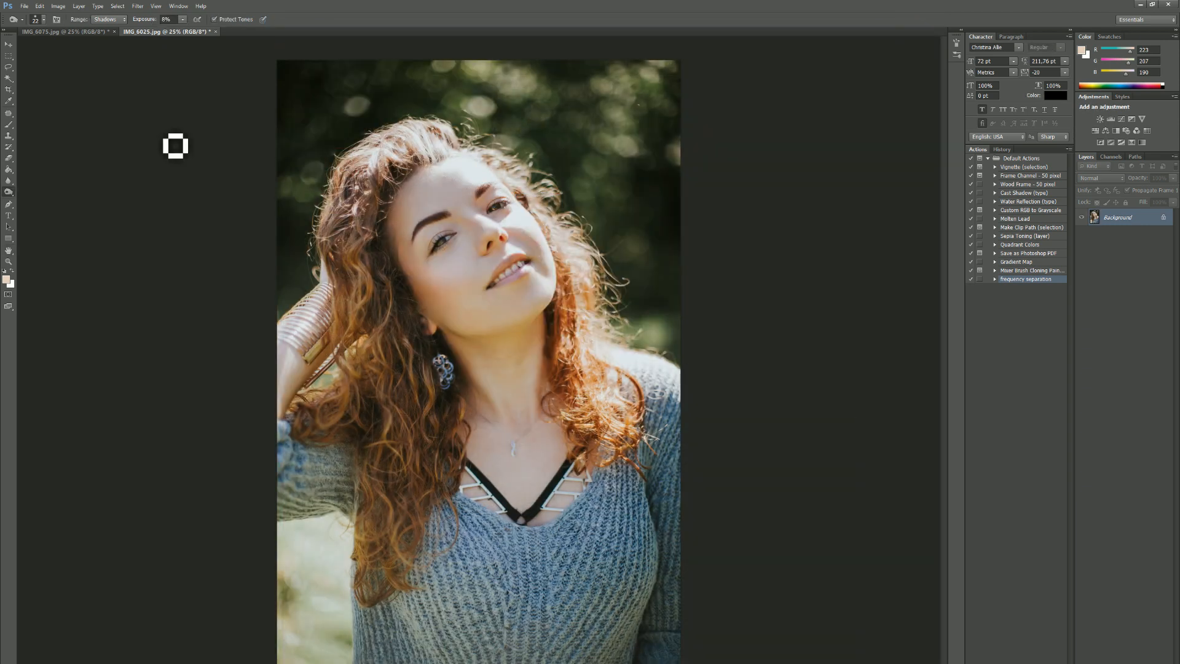
- In IMG_6075.jpg, patch the small blemishes beside the eye and on the forehead on Layer 1
click(55, 30)
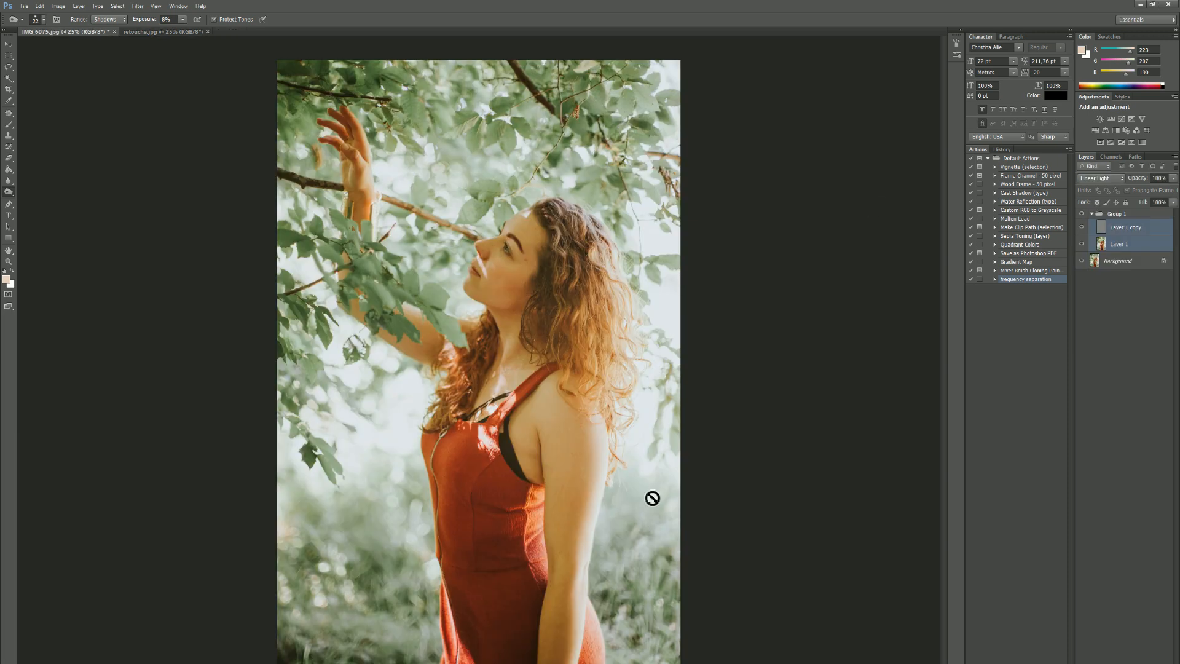
click(1130, 246)
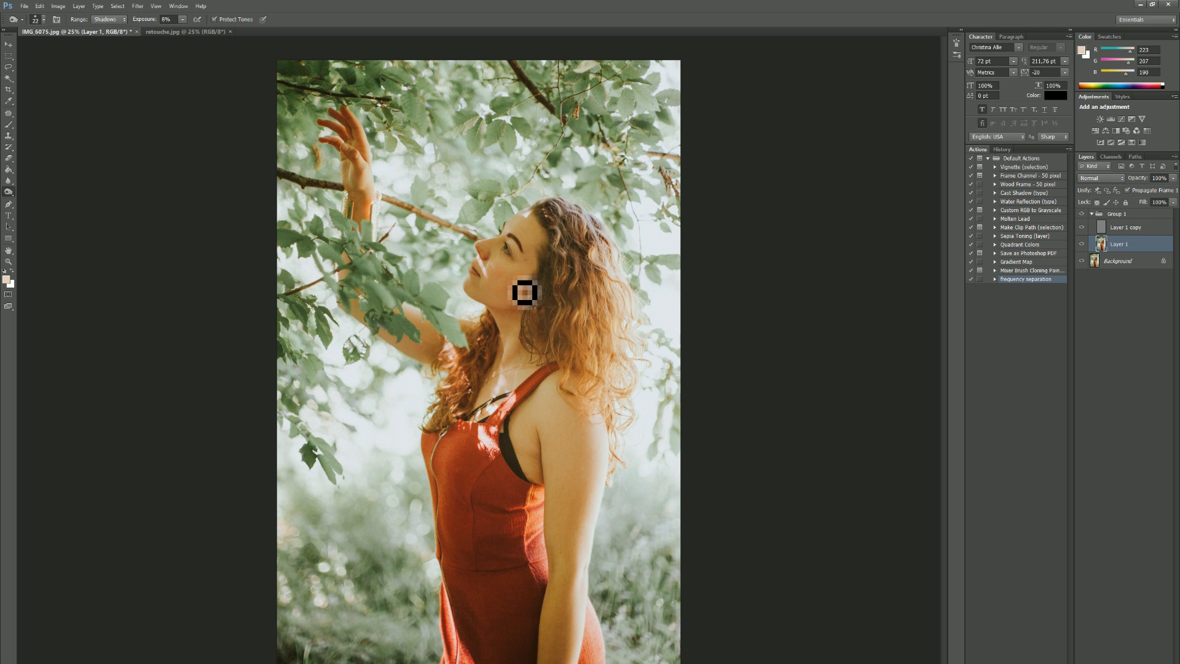
scroll(525, 292, up, 4)
drag(525, 227, 447, 651)
drag(126, 142, 11, 58)
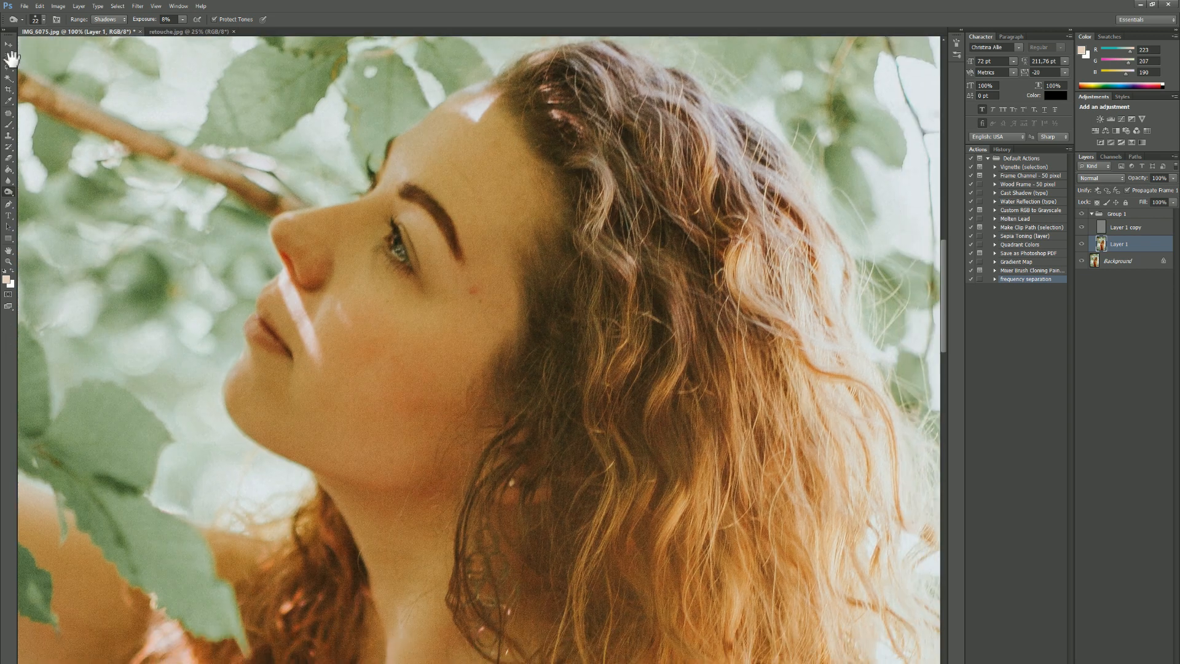
click(9, 114)
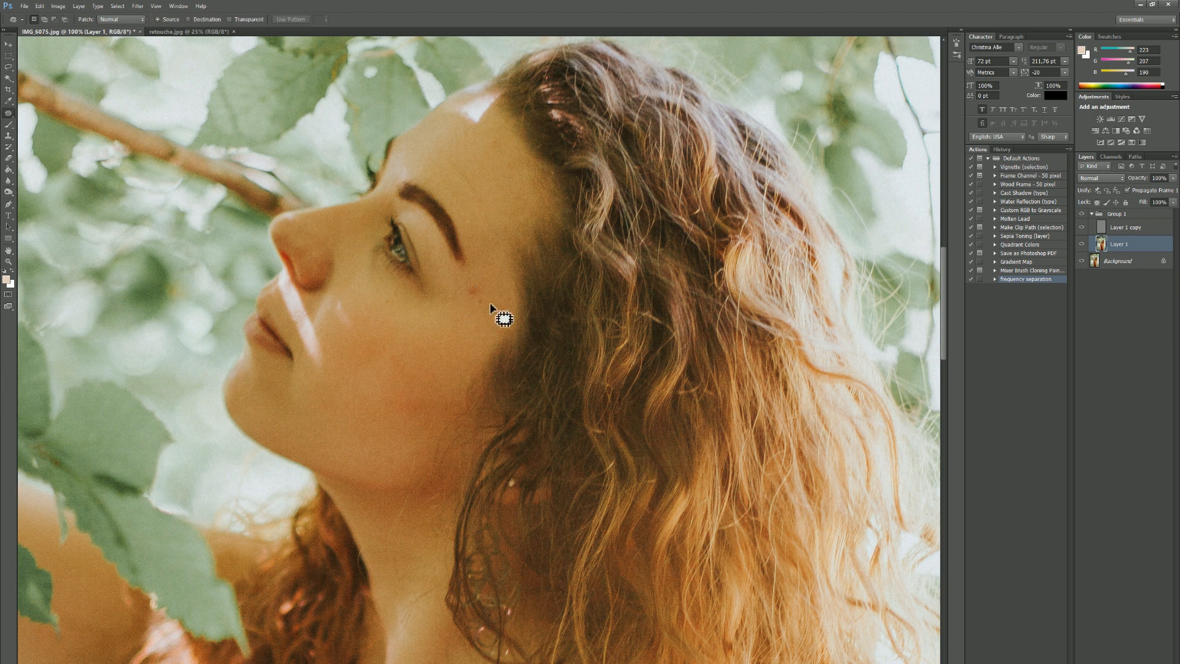
drag(474, 300, 455, 338)
mouse_move(488, 185)
mouse_down()
mouse_move(435, 150)
mouse_move(458, 206)
mouse_move(488, 220)
mouse_move(468, 196)
mouse_up()
- Patch the light spot on the cheek and the bright sun spot at the forehead hairline
mouse_move(345, 290)
mouse_down()
mouse_move(327, 314)
mouse_move(361, 333)
mouse_up()
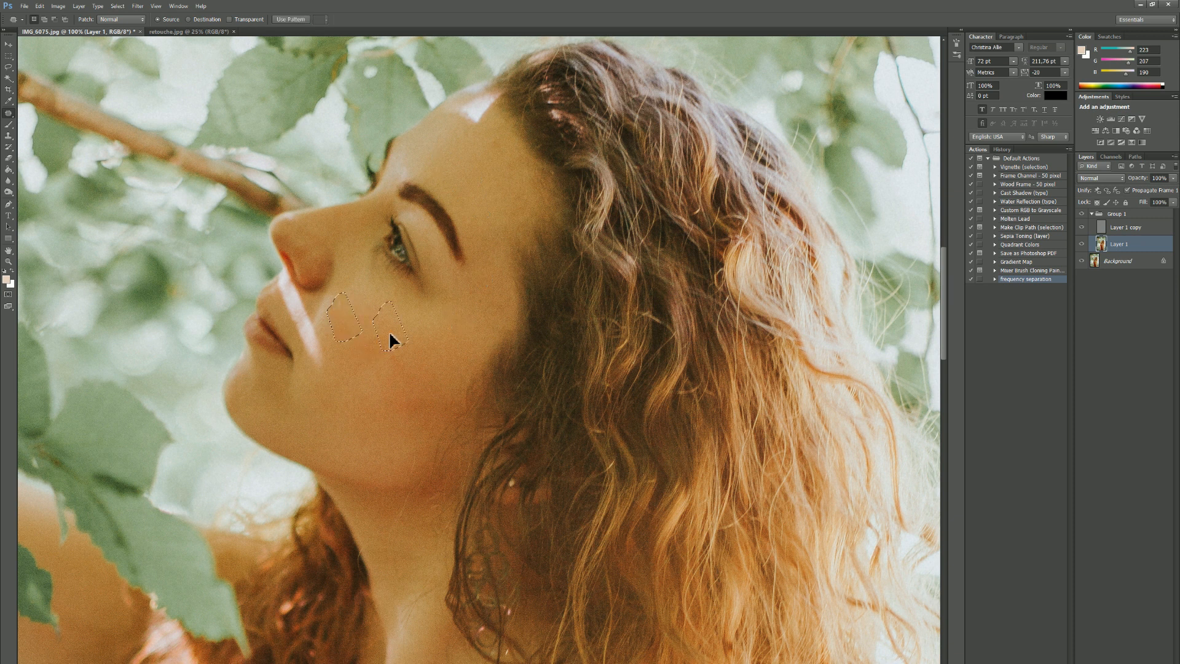
mouse_move(390, 297)
mouse_down()
mouse_move(406, 324)
mouse_move(389, 319)
mouse_move(359, 342)
mouse_move(368, 389)
mouse_up()
key(ctrl+d)
drag(497, 91, 491, 93)
drag(482, 108, 484, 167)
- Patch the bright light streak running from under the nose onto the cheek
drag(280, 278, 330, 367)
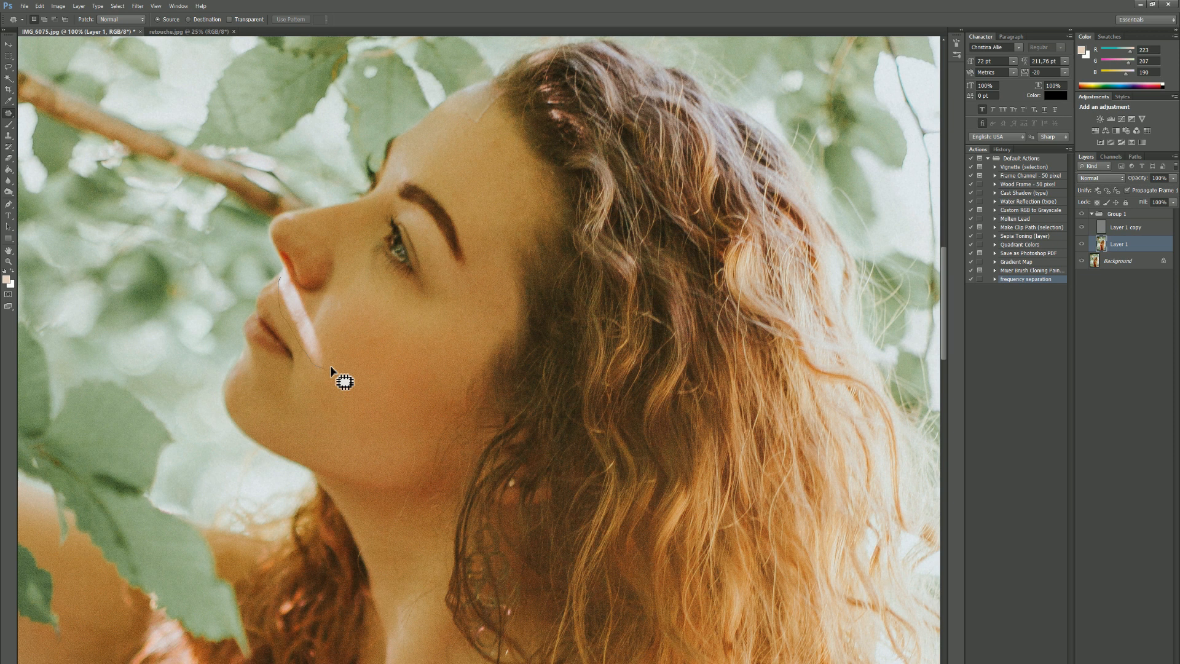
drag(277, 258, 293, 287)
mouse_move(298, 295)
mouse_down()
mouse_move(370, 355)
mouse_move(344, 307)
mouse_up()
key(ctrl+d)
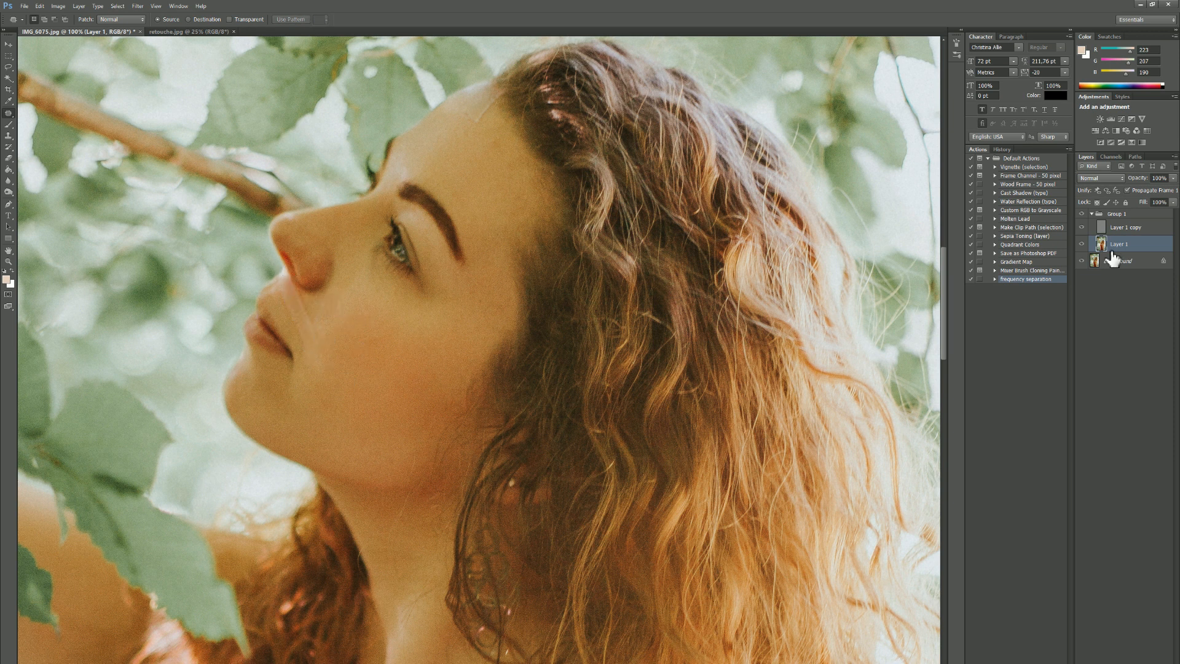
- Patch the skin on the upper arm near the armpit on Layer 1
drag(358, 376, 334, 125)
key(ctrl+minus)
key(ctrl+minus)
key(ctrl+minus)
drag(532, 474, 523, 472)
drag(528, 499, 546, 541)
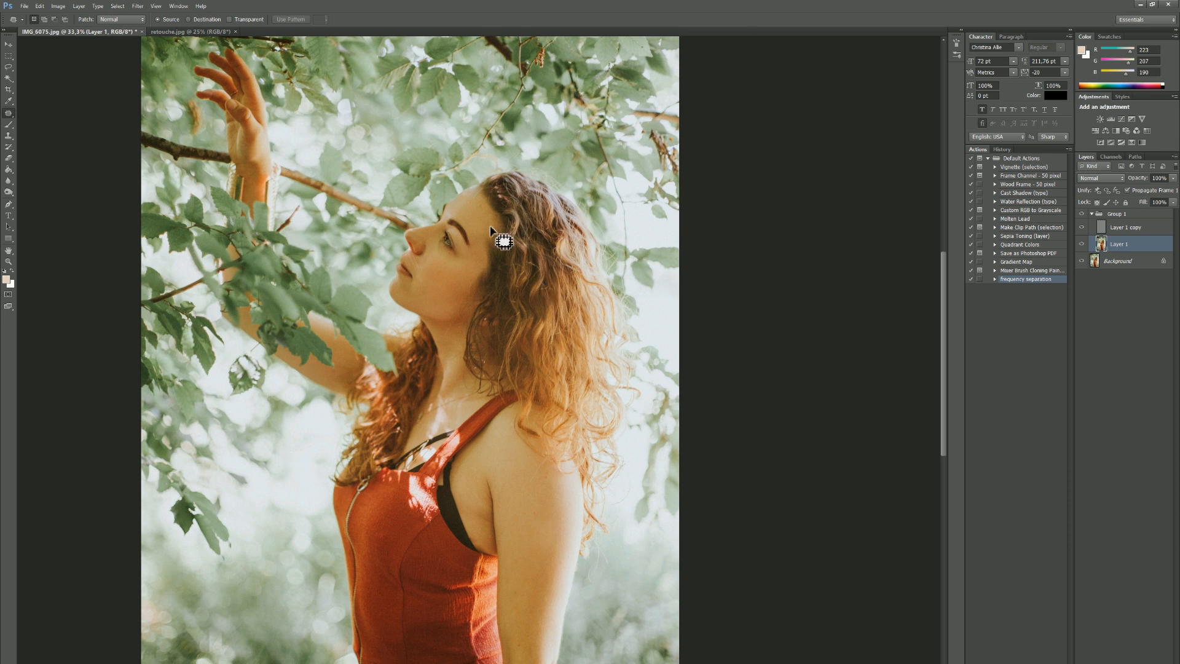
- Merge Group 1 with its two frequency separation layers into one layer, and duplicate the merged layer
shift+click(1151, 215)
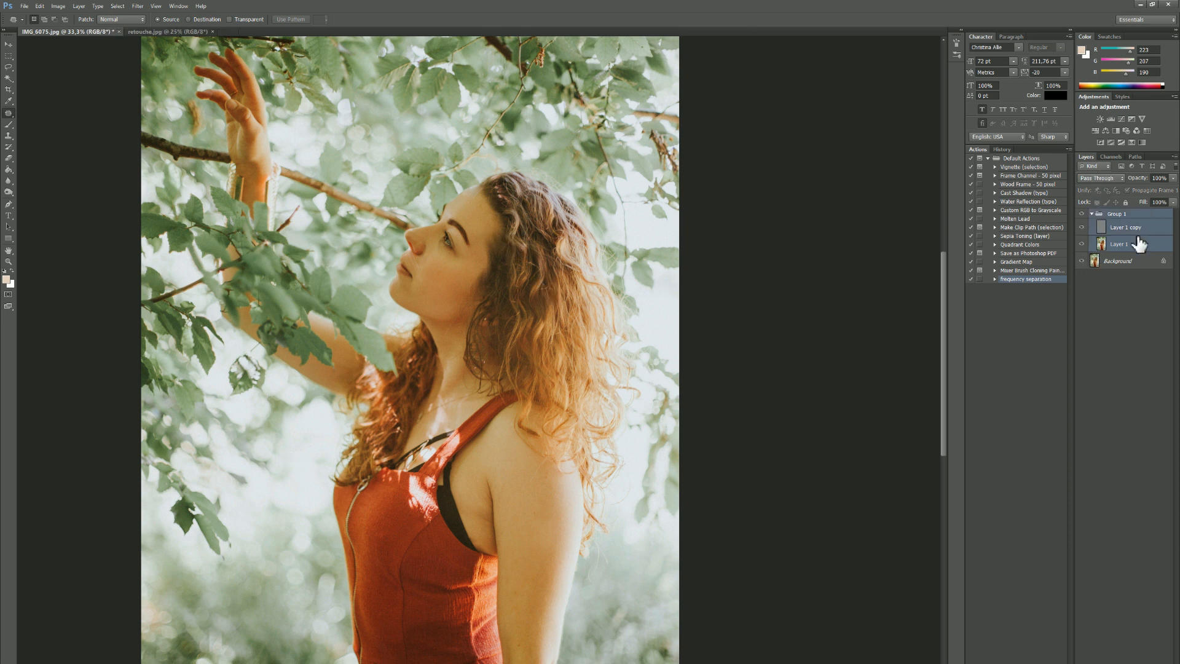
right_click(1132, 246)
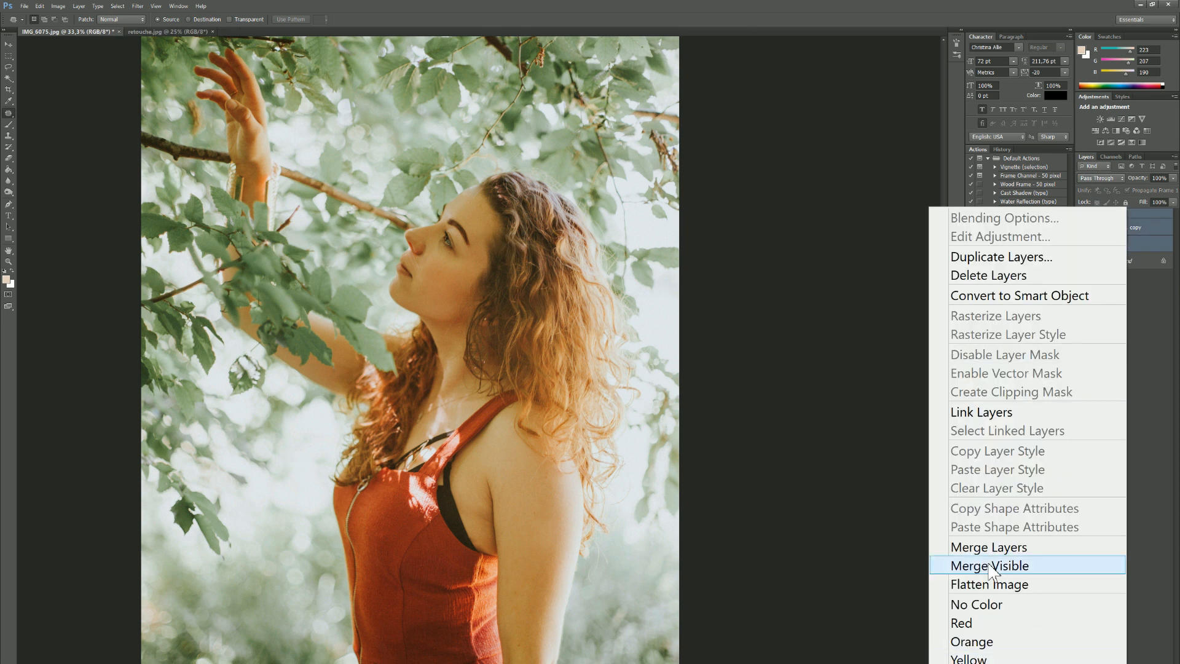
click(983, 546)
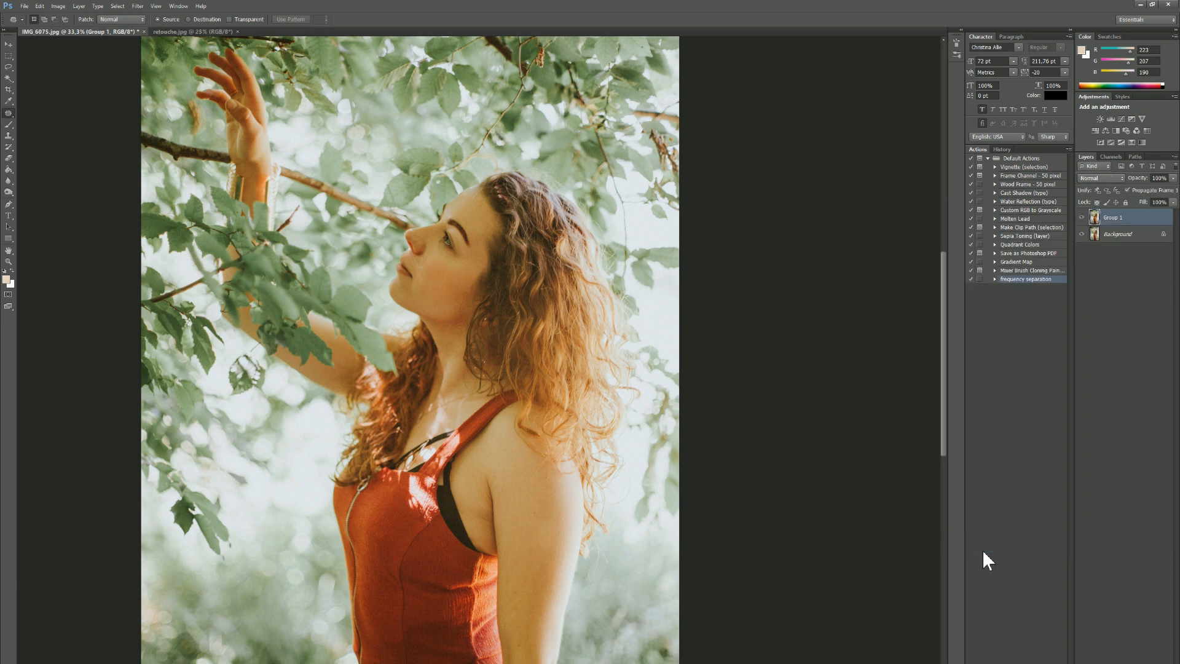
key(ctrl+j)
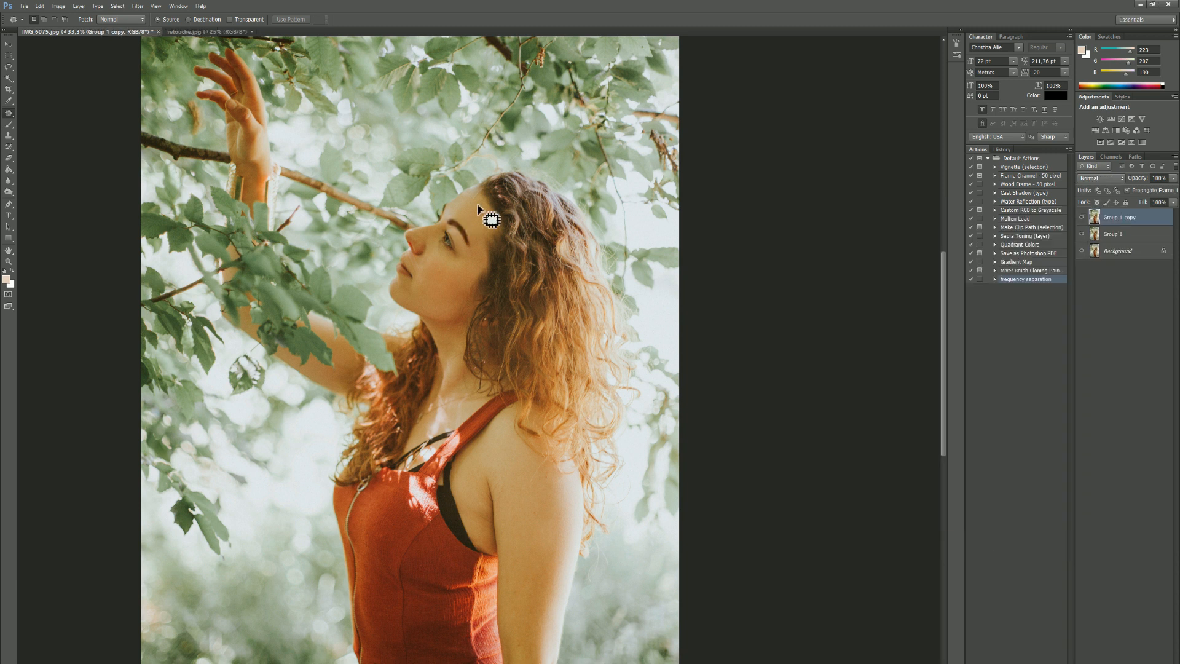
- Patch the leftover light edges at the forehead hairline and beside the mouth on the Group 1 copy layer
scroll(487, 216, up, 3)
drag(487, 216, 485, 507)
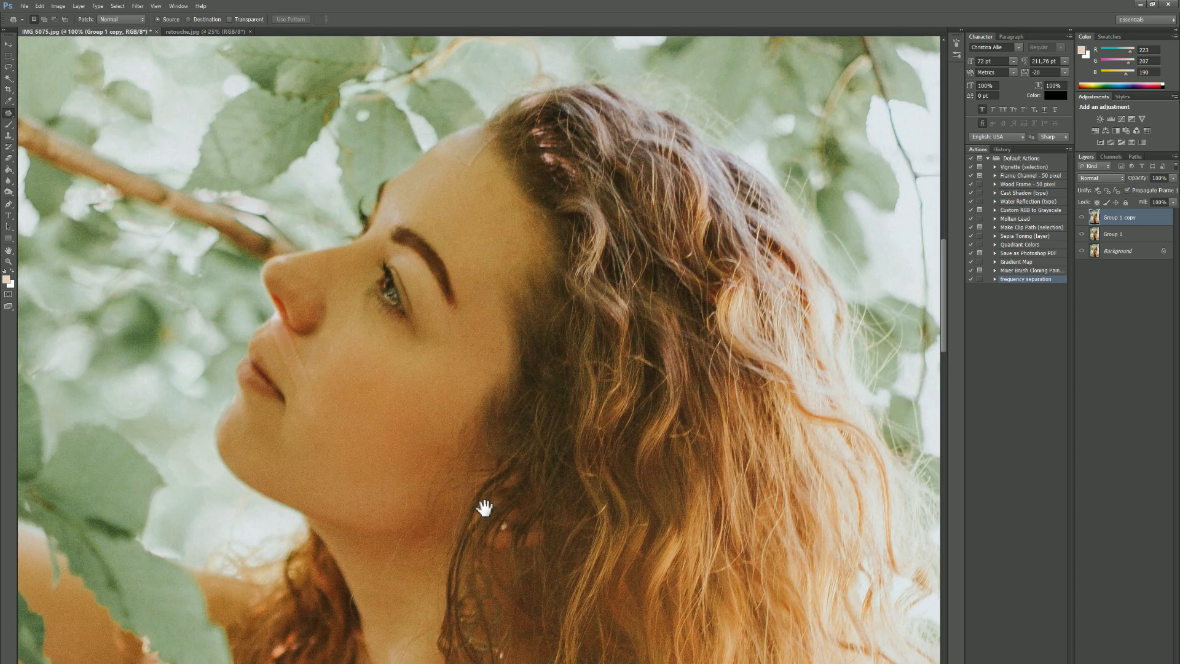
mouse_move(466, 148)
mouse_down()
mouse_move(489, 150)
mouse_move(481, 141)
mouse_move(460, 143)
mouse_move(450, 162)
mouse_move(473, 171)
mouse_move(486, 135)
mouse_move(468, 160)
mouse_up()
drag(472, 204, 473, 206)
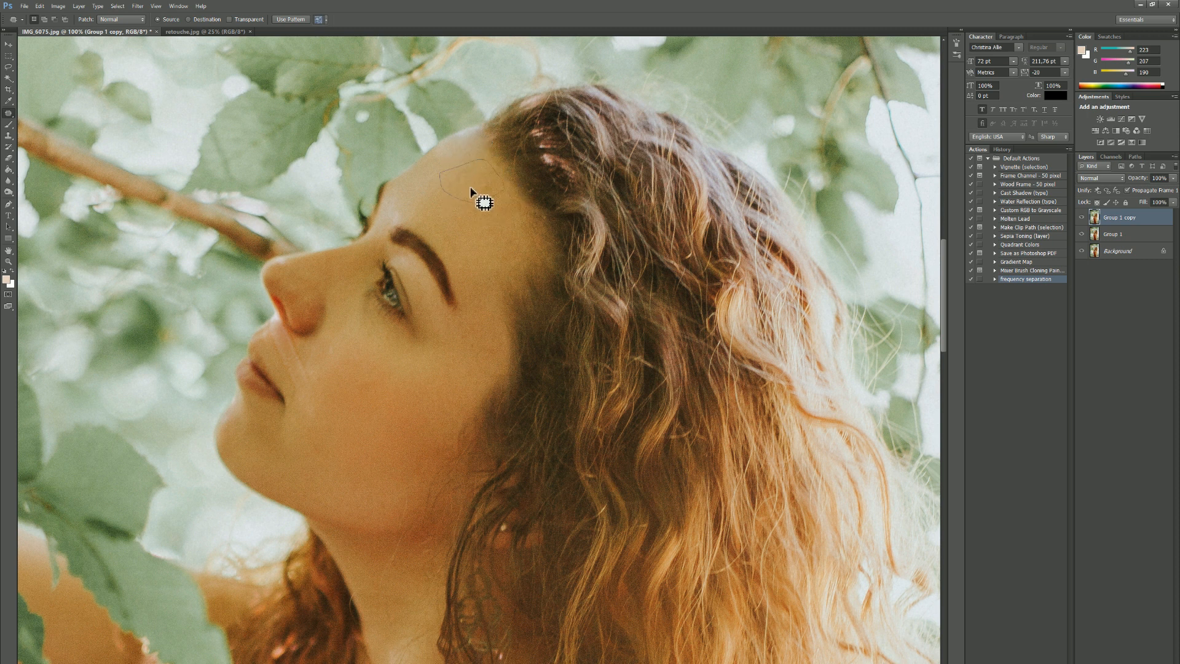
drag(266, 337, 310, 396)
drag(304, 376, 365, 382)
drag(309, 346, 319, 349)
scroll(389, 474, down, 4)
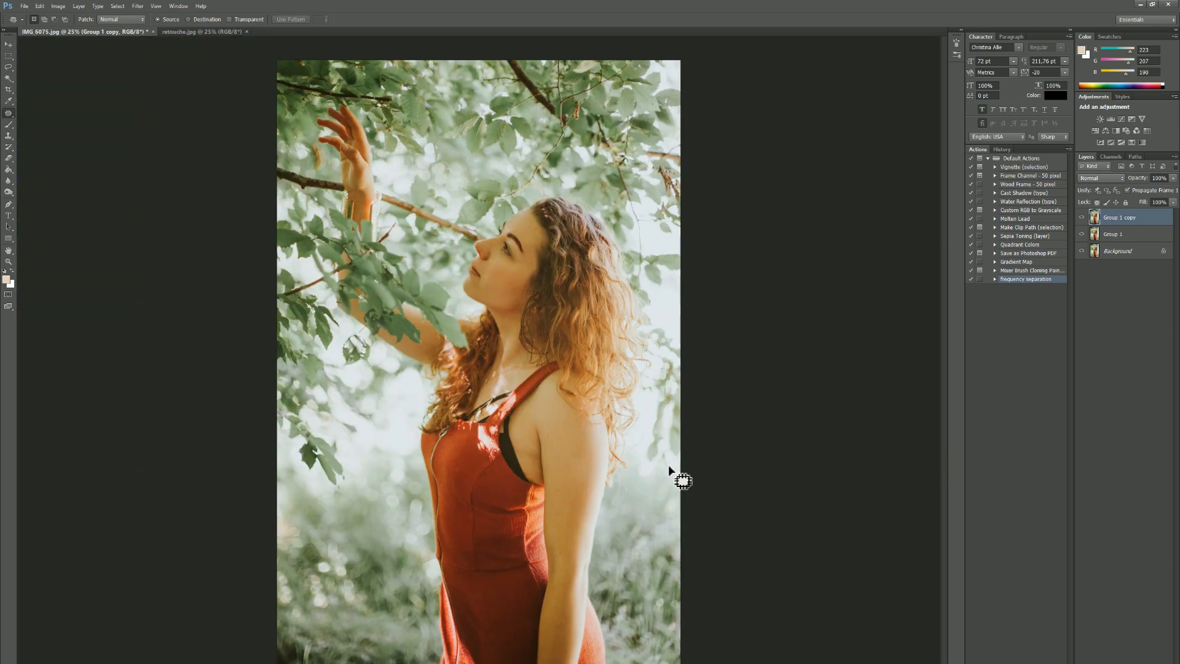
- Merge Group 1 copy with Group 1, and duplicate the merged layer
shift+click(1122, 236)
right_click(1122, 238)
click(974, 548)
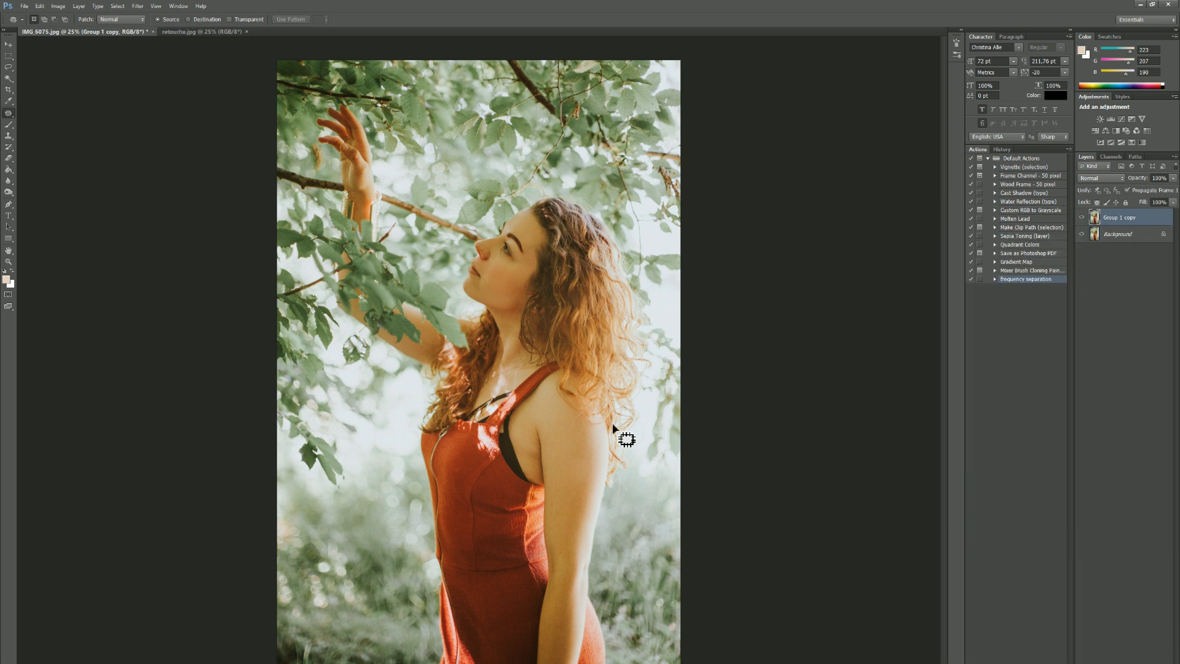
key(ctrl+j)
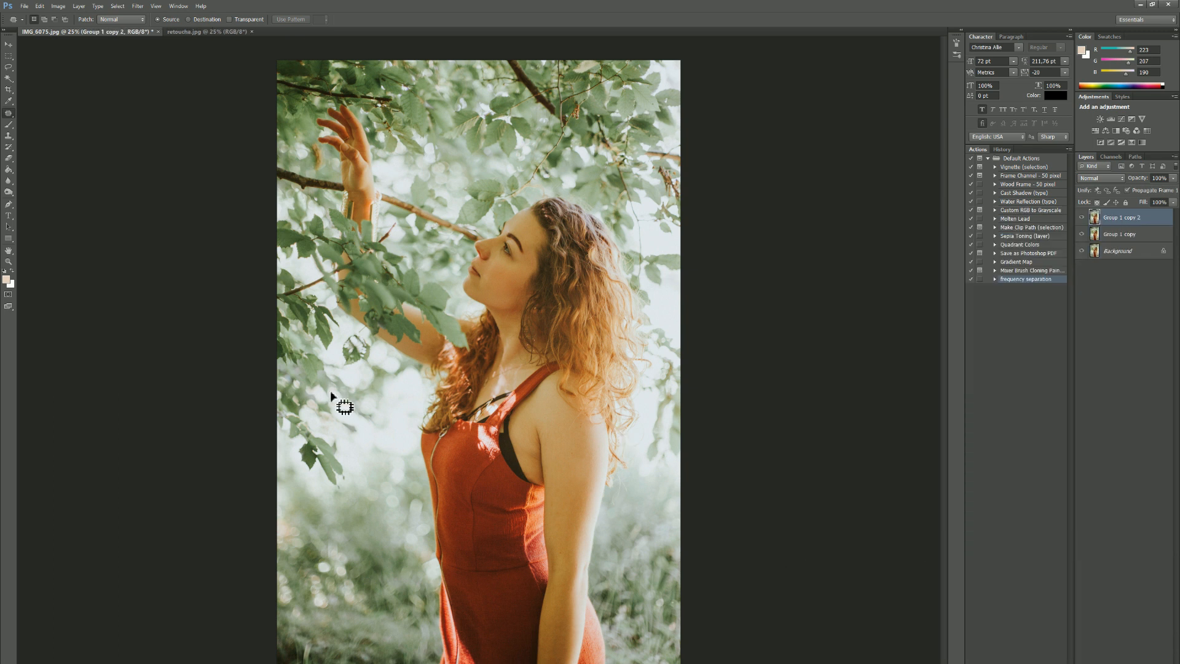
- Use Liquify on the duplicate layer to give the hair more volume and slim the arm
click(137, 6)
click(156, 138)
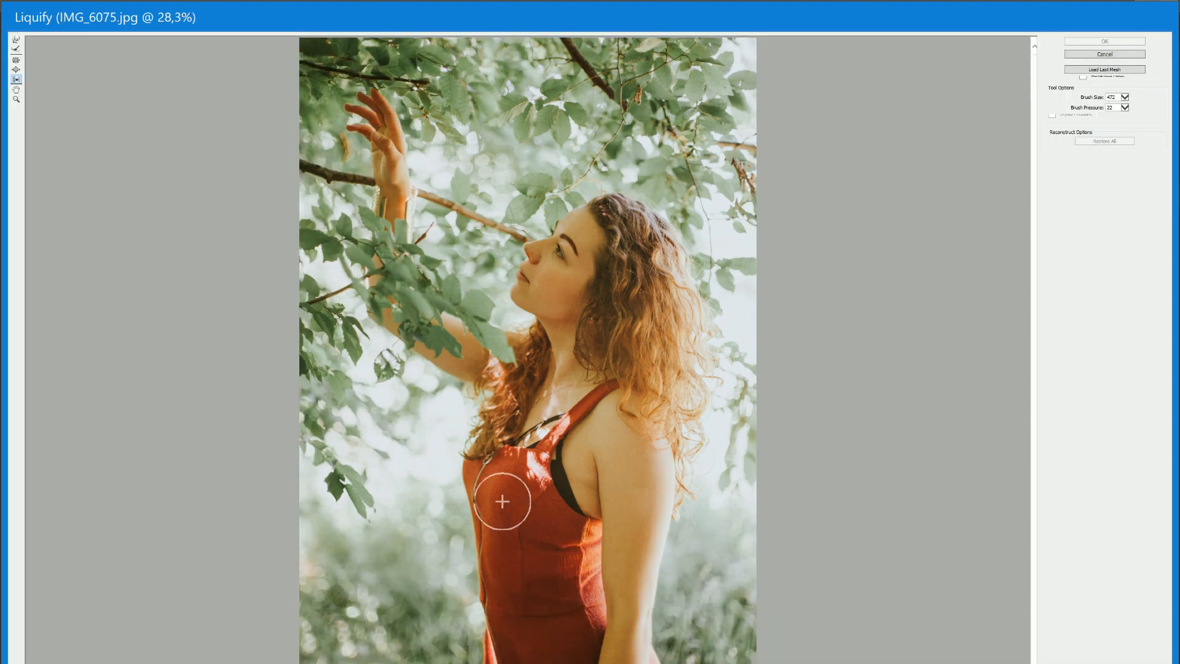
drag(599, 197, 611, 196)
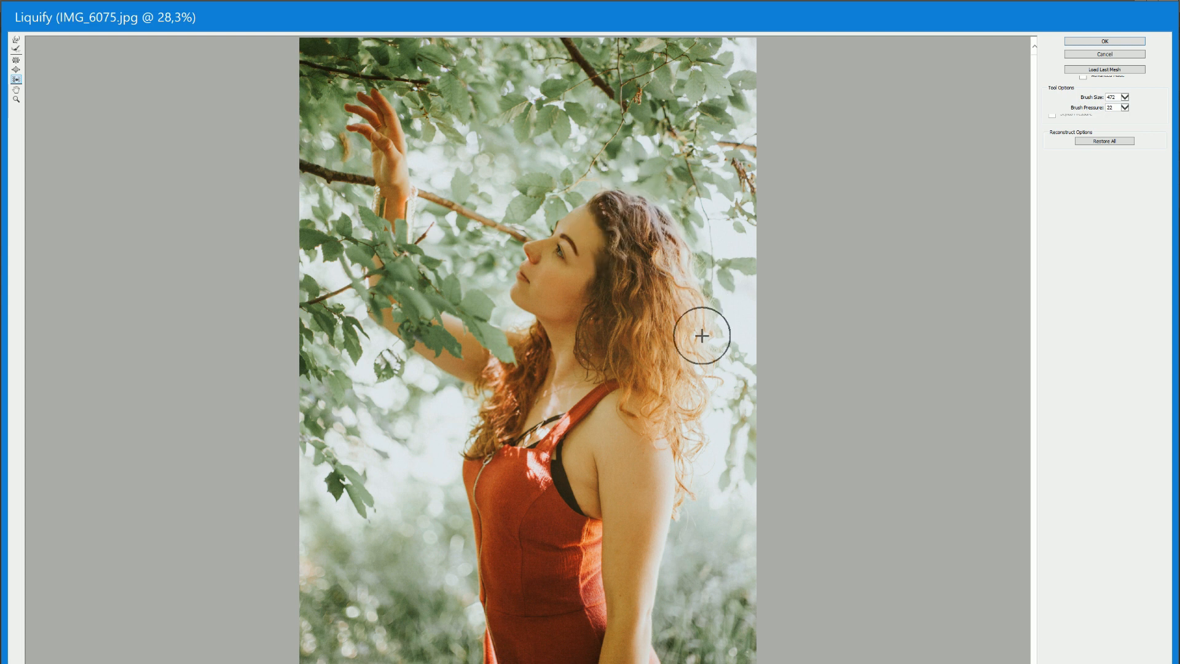
drag(612, 184, 671, 229)
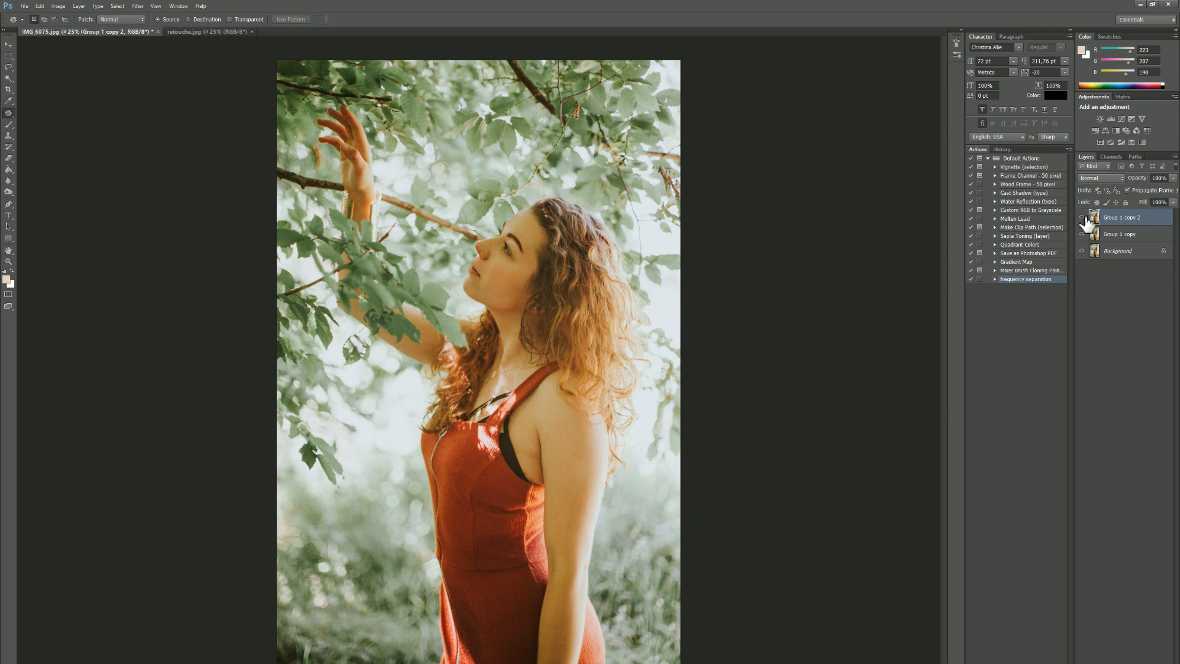
- Merge the Group 1 copy 2 and Group 1 copy layers, and duplicate the merged layer
ctrl+click(1127, 238)
right_click(1127, 239)
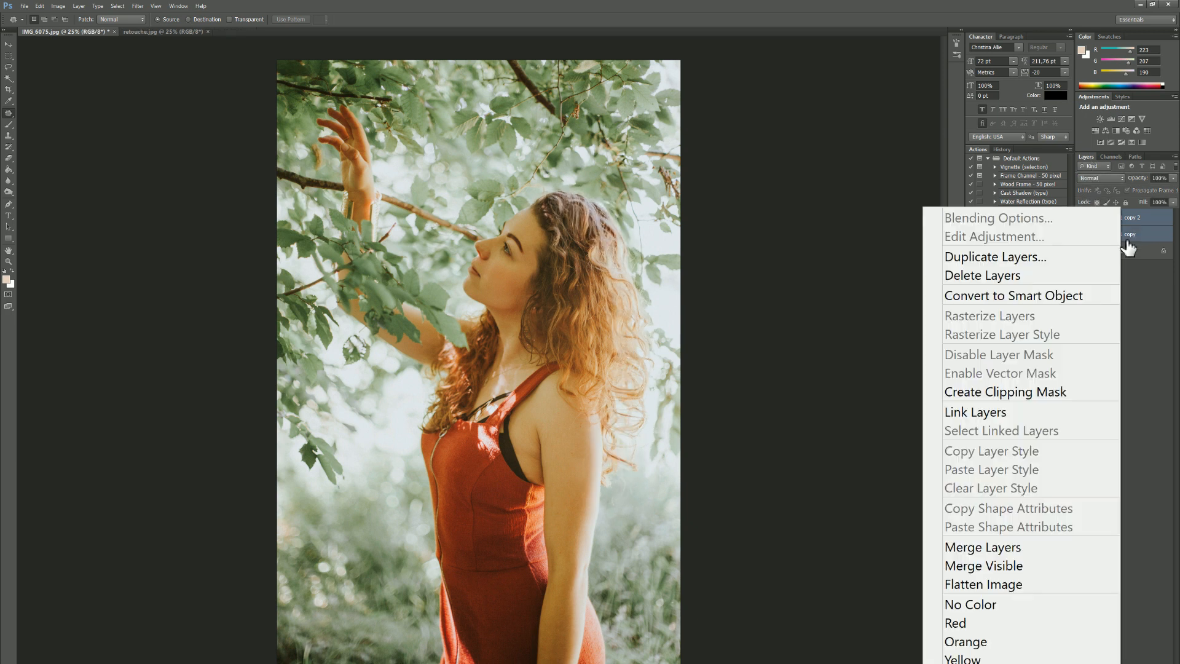
click(966, 545)
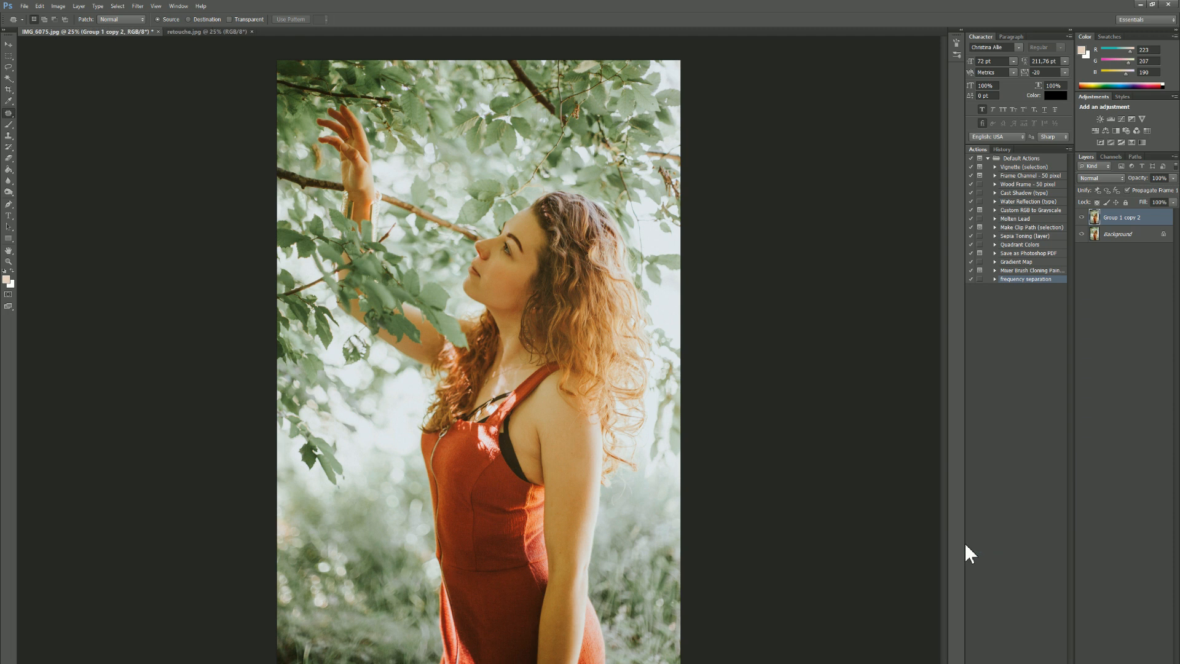
key(ctrl+j)
- Burn the shadows around the brow and eye on the Group 1 copy 3 layer at 8% exposure
key(ctrl+plus)
key(ctrl+plus)
key(ctrl+plus)
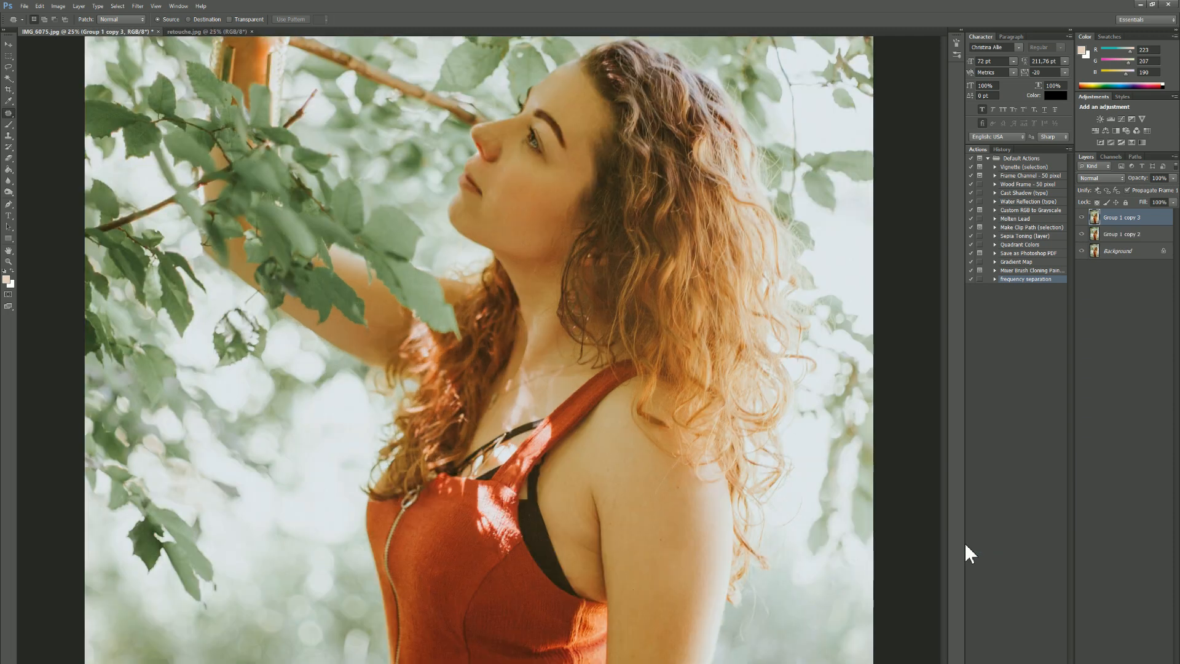
drag(632, 237, 629, 407)
click(8, 191)
alt+right_click(697, 389)
right_click(594, 204)
click(565, 229)
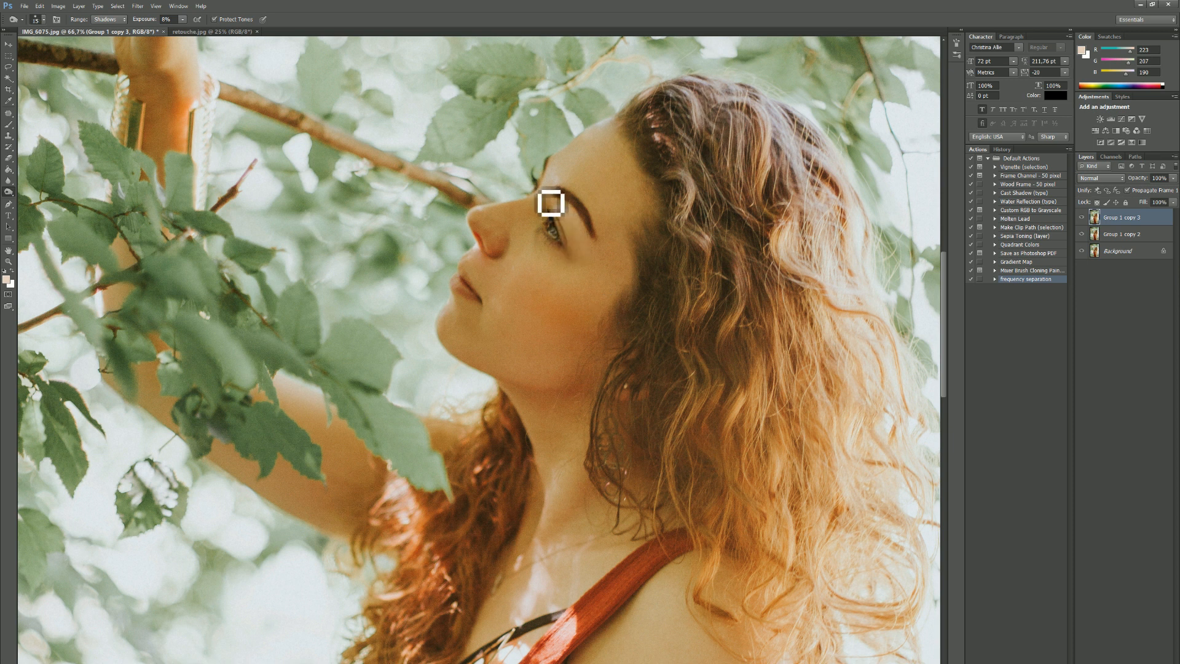
- Lighten the face with the Dodge tool, using a brush size of 35
right_click(9, 192)
click(41, 191)
right_click(538, 277)
text(35)
key(Return)
- Set the dodged and burned layer's opacity to 69%, and merge it with Group 1 copy 2
drag(1173, 178, 1162, 195)
shift+click(1125, 234)
right_click(1128, 234)
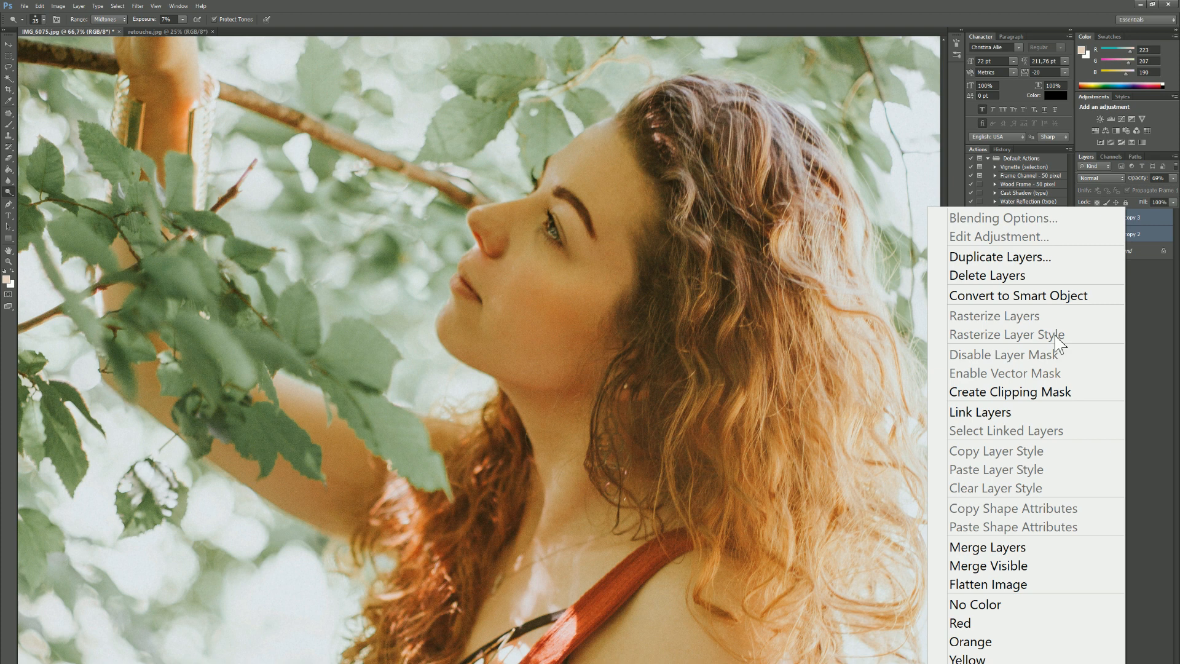
click(963, 547)
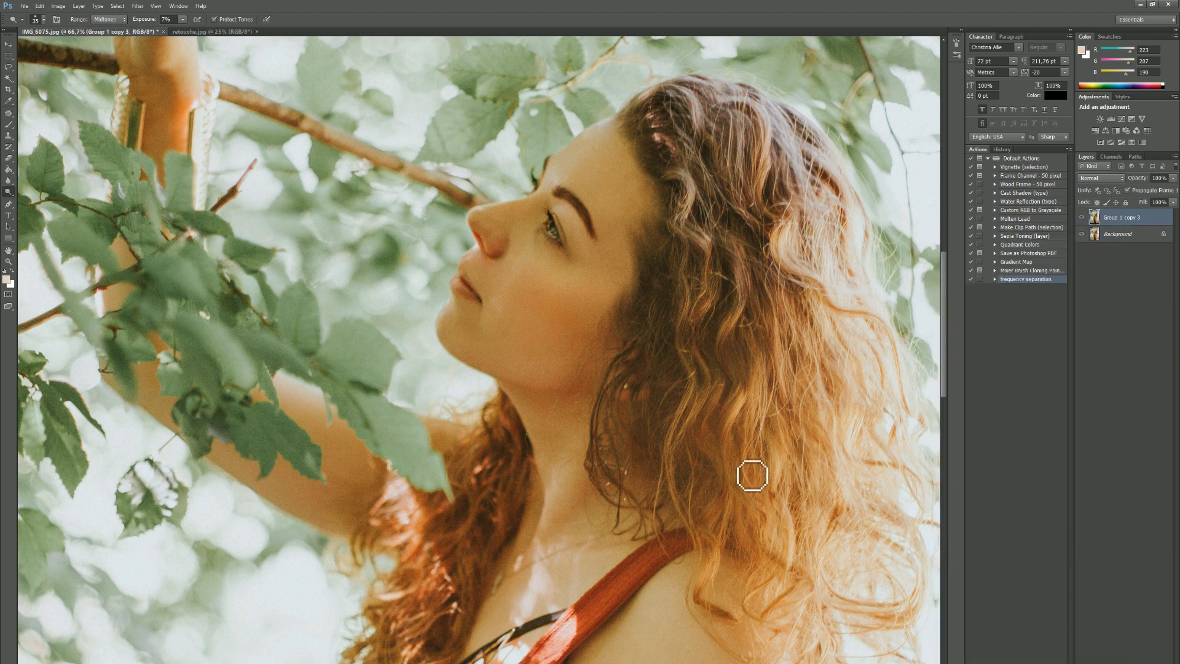
- Compare the whole retouched photo with the original background layer, and flatten the image
key(ctrl+minus)
key(ctrl+minus)
key(ctrl+minus)
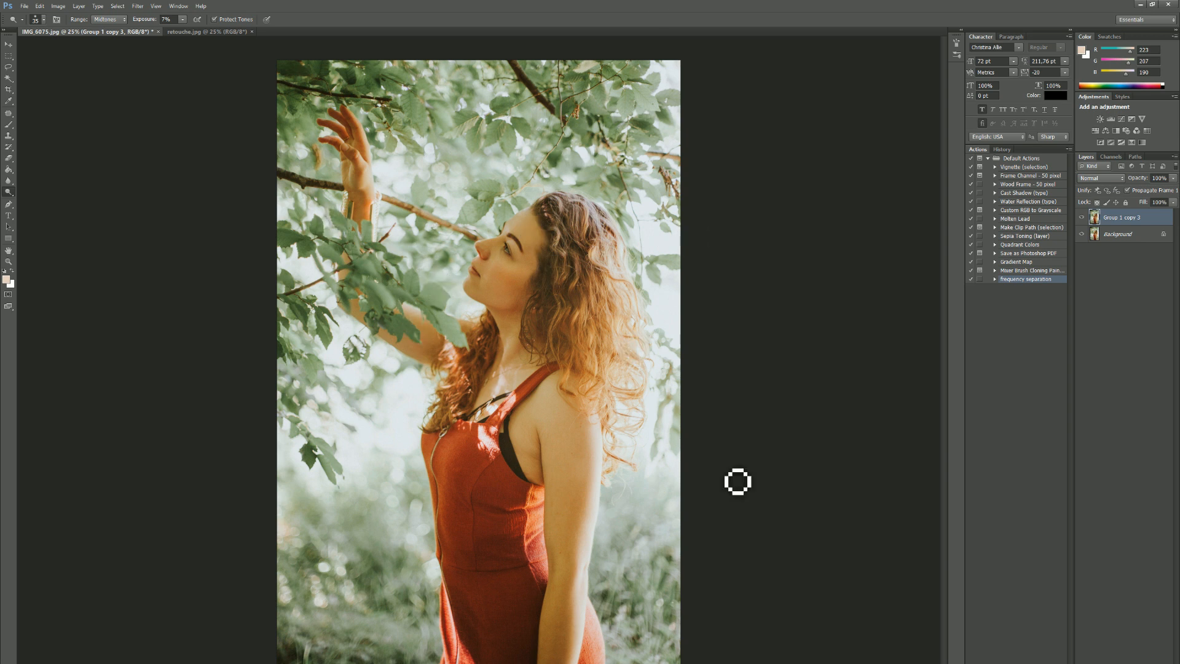
click(1083, 219)
click(1082, 219)
click(1083, 218)
click(1082, 218)
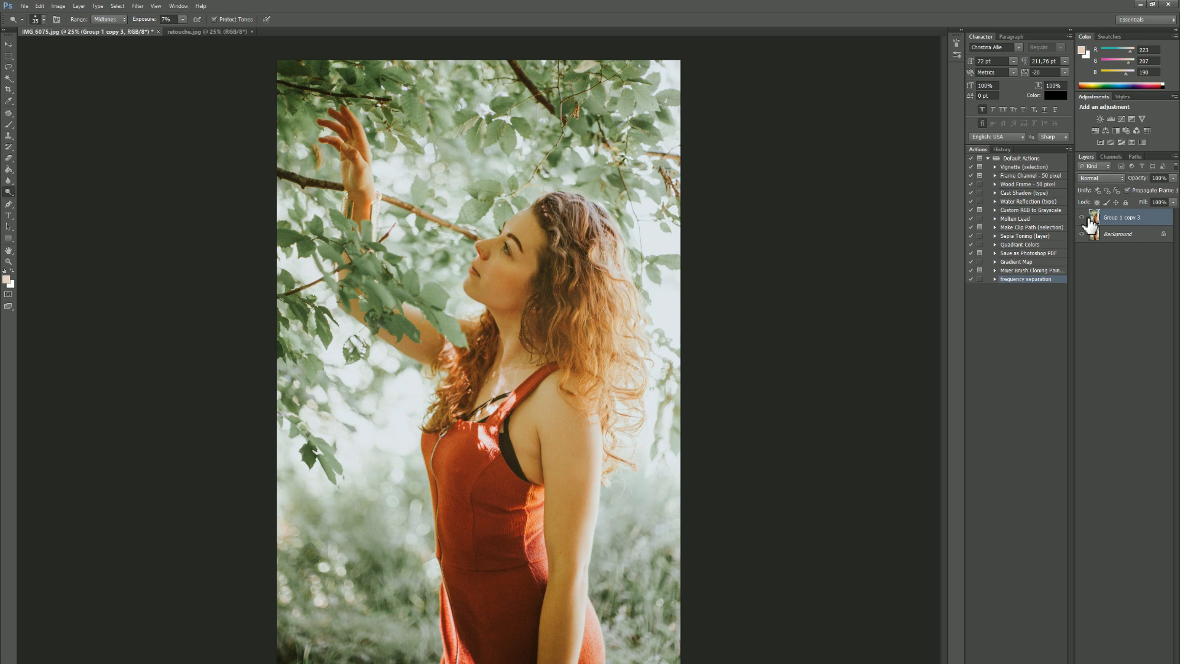
right_click(1133, 243)
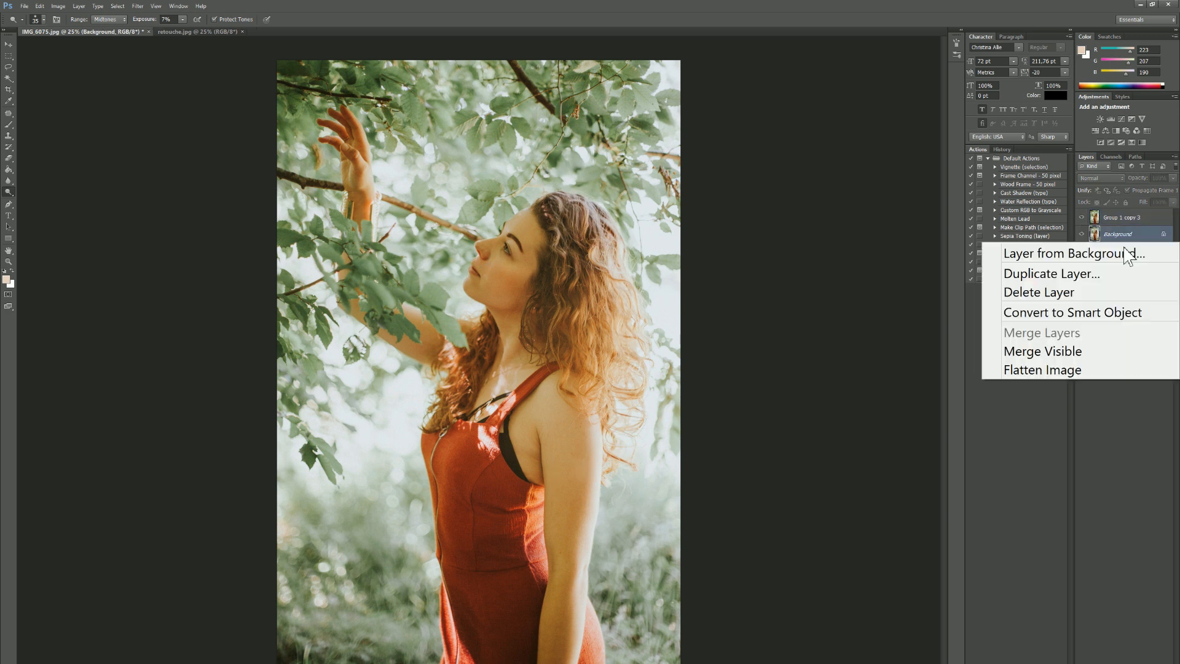
click(1072, 368)
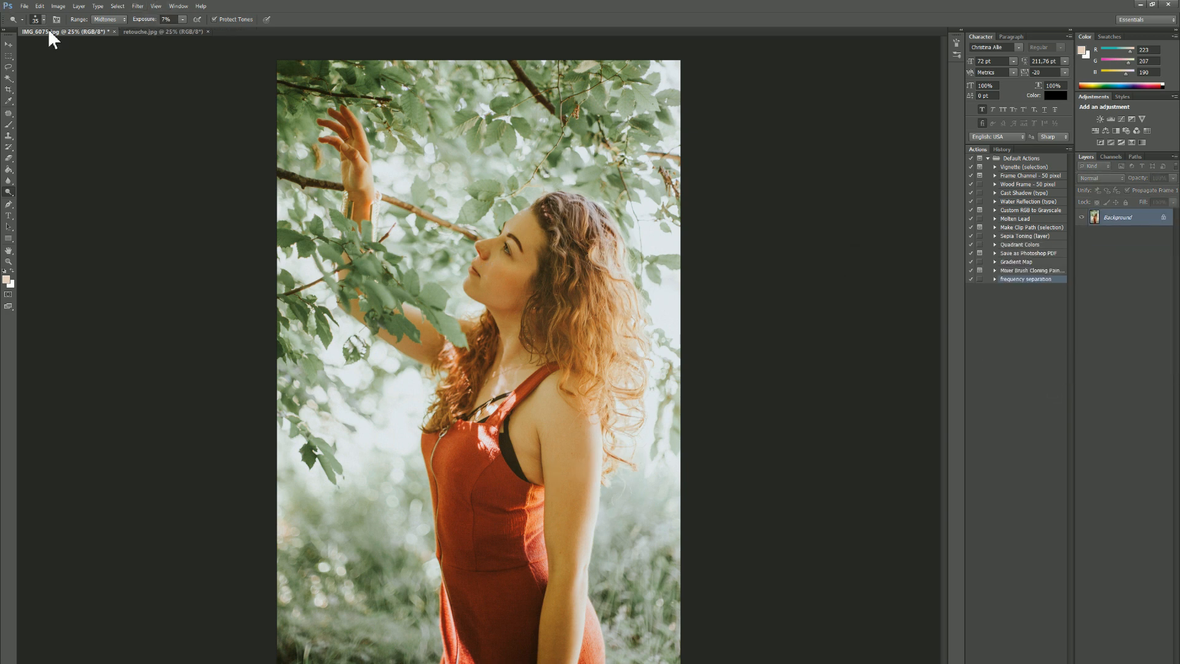
- Save the flattened photo as a JPEG named retouche2 at maximum quality
click(25, 6)
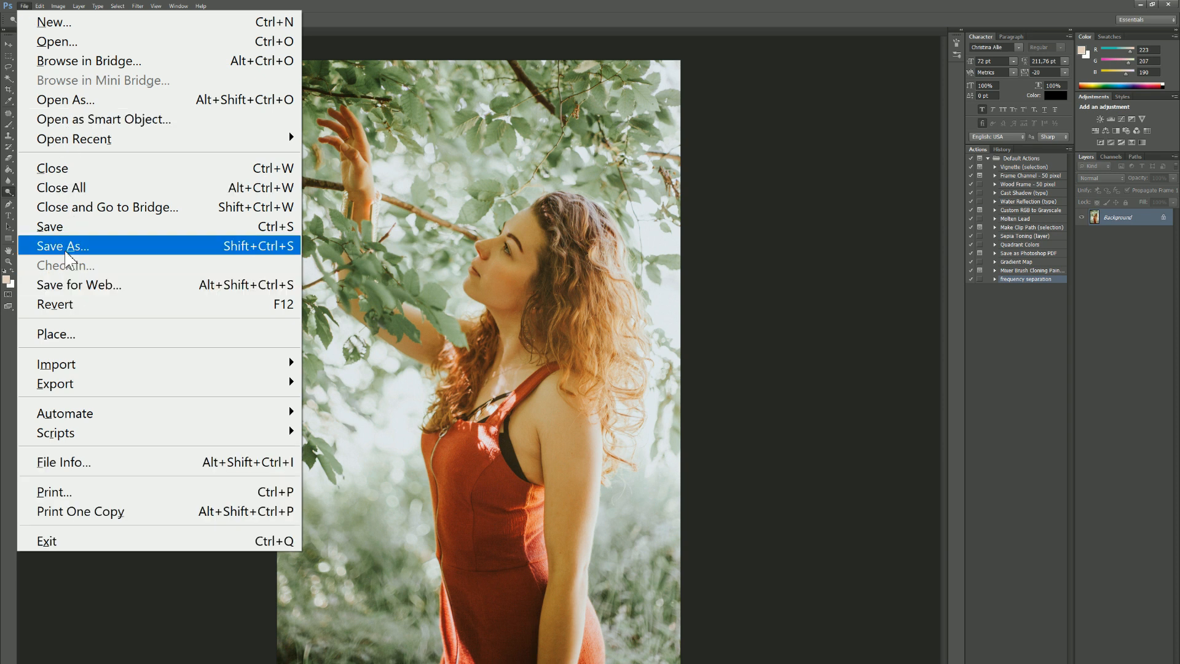
click(68, 244)
text(re)
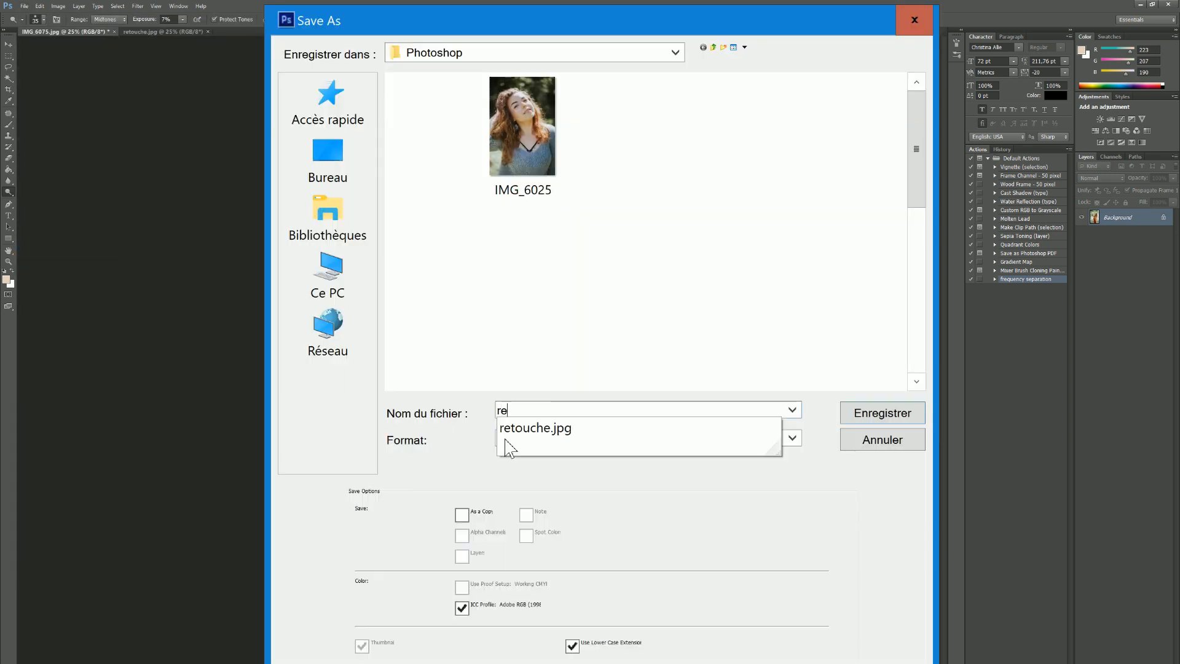
text(touche2)
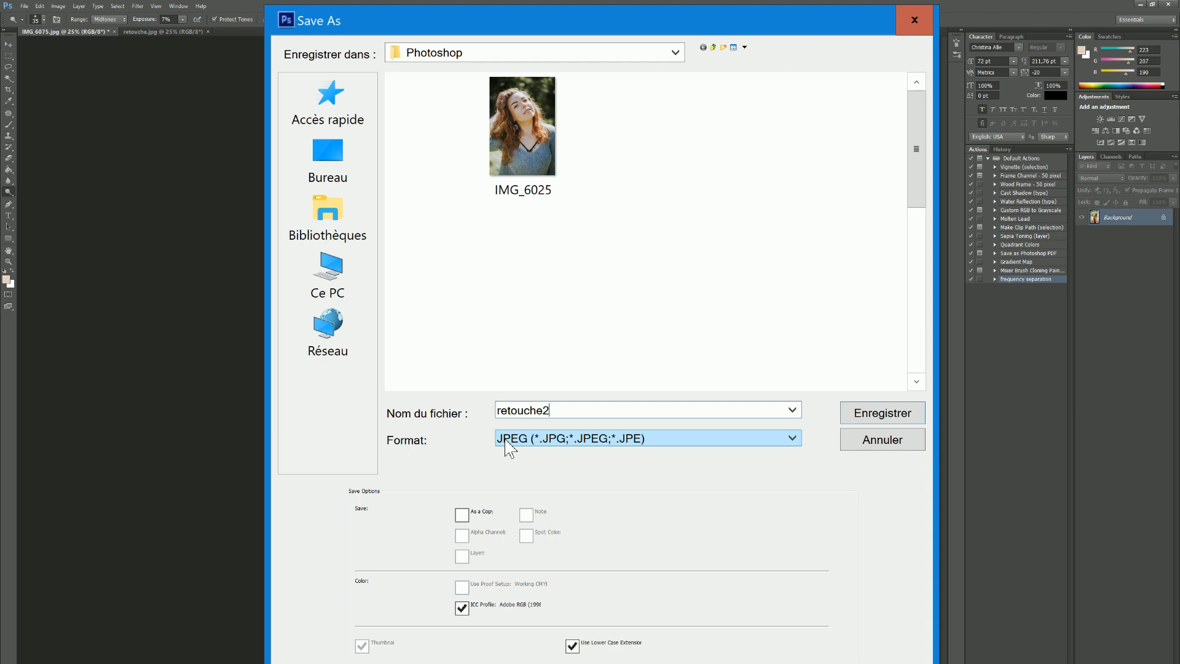
click(860, 413)
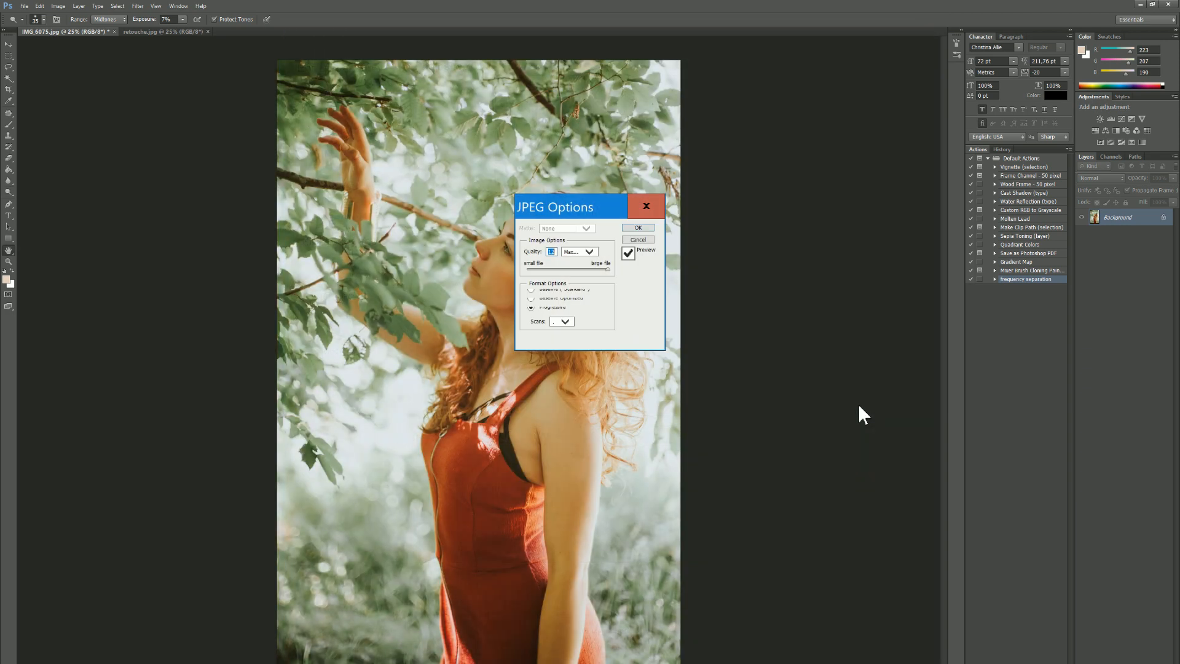
click(638, 229)
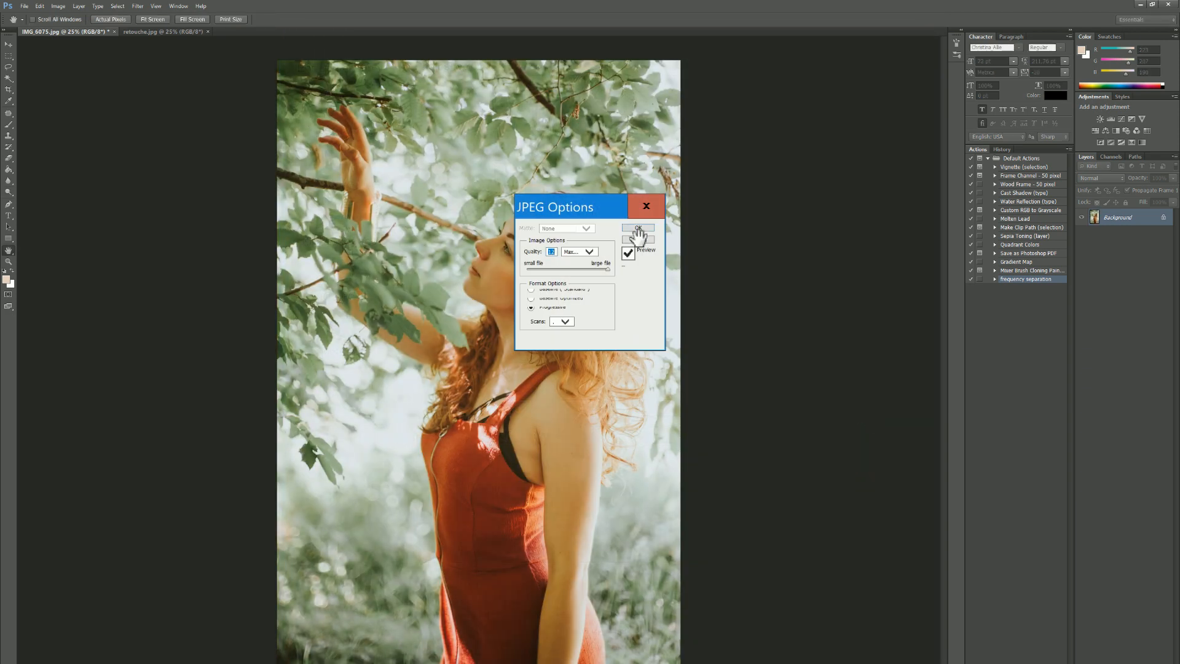